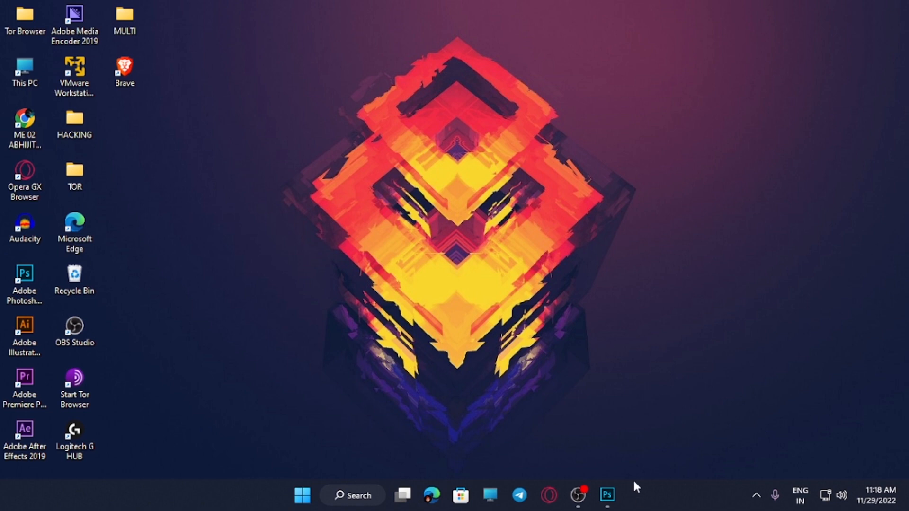
Switch to Photoshop and open MODEL 2.jpg from the Downloads folder.
left_click(608, 497)
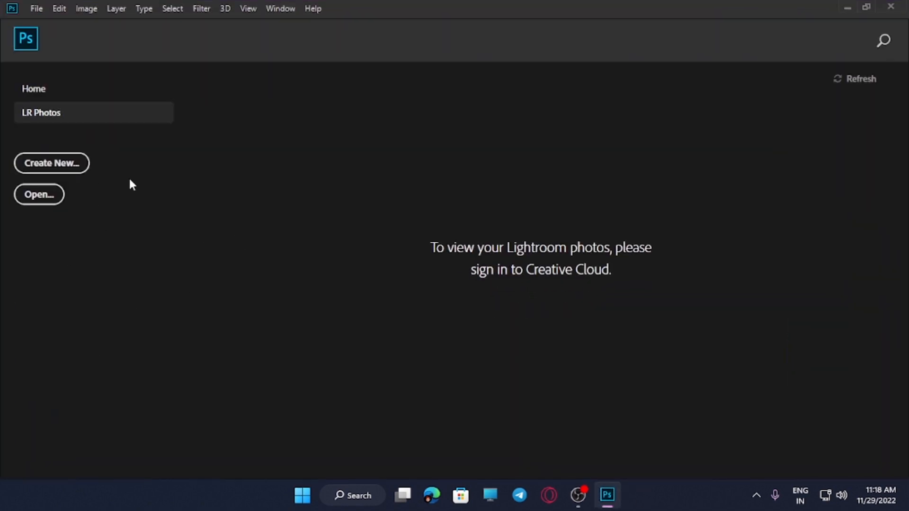
left_click(41, 204)
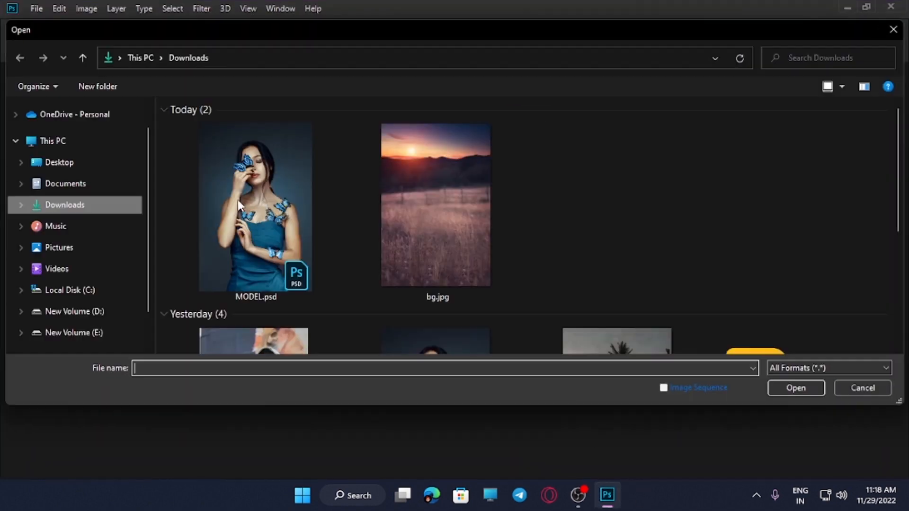
scroll(678, 199, "down", 3)
scroll(373, 194, "up", 3)
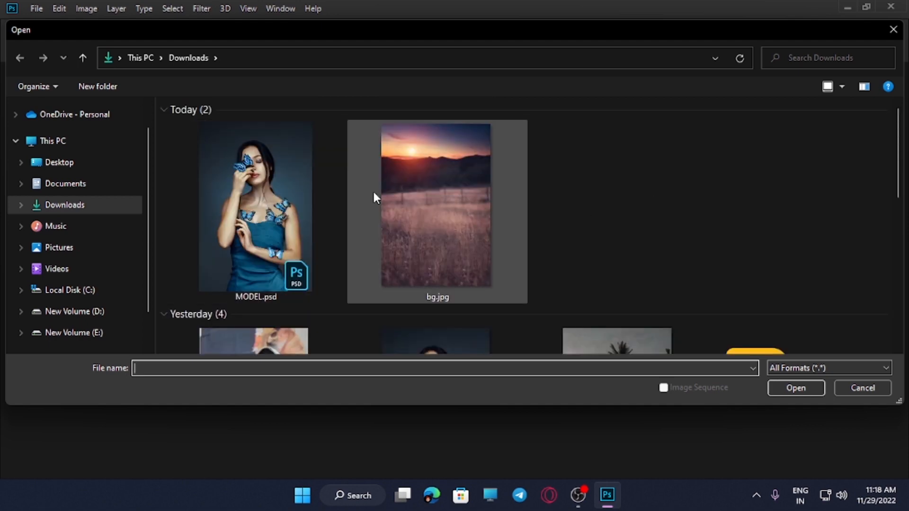
scroll(398, 192, "down", 3)
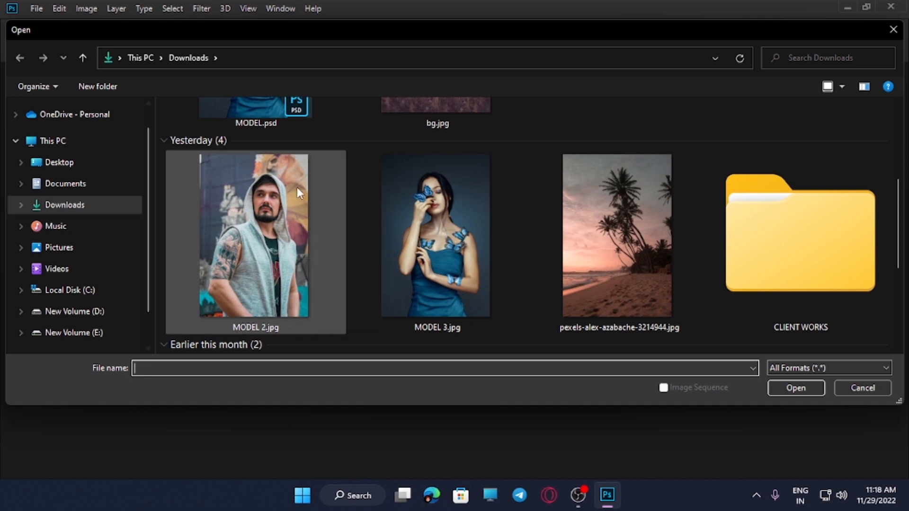
left_click(257, 225)
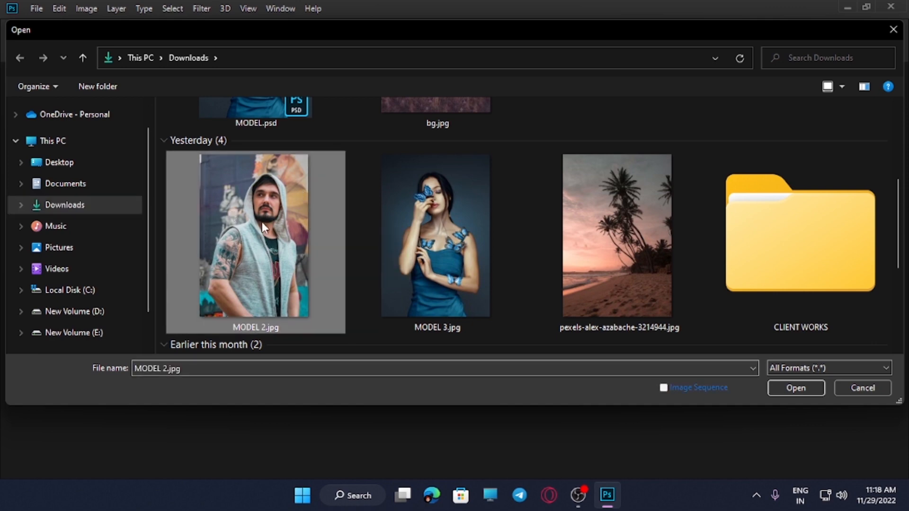
left_click(789, 392)
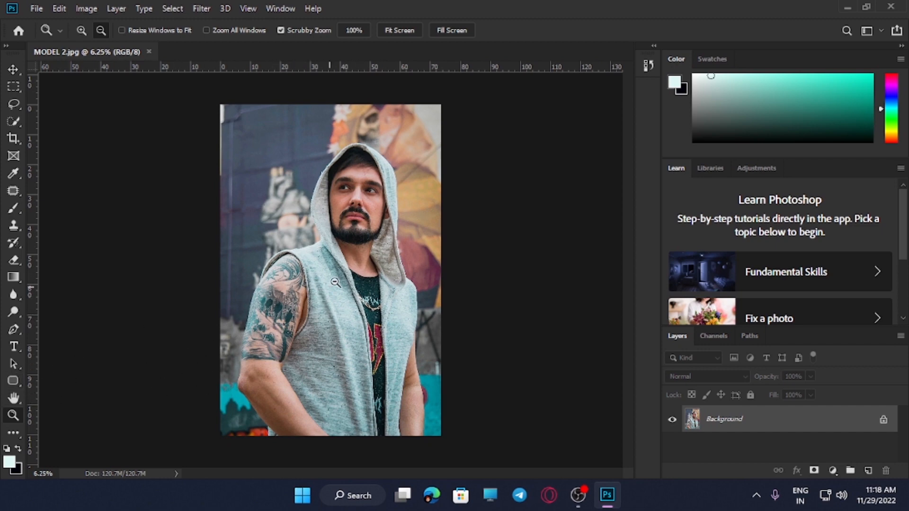
Enter full-screen view with menu bar and start a Pen tool path at the photo's lower edge, beside the man's bent forearm.
key("f")
left_click_drag(489, 311, 337, 293)
left_click_drag(193, 290, 220, 301)
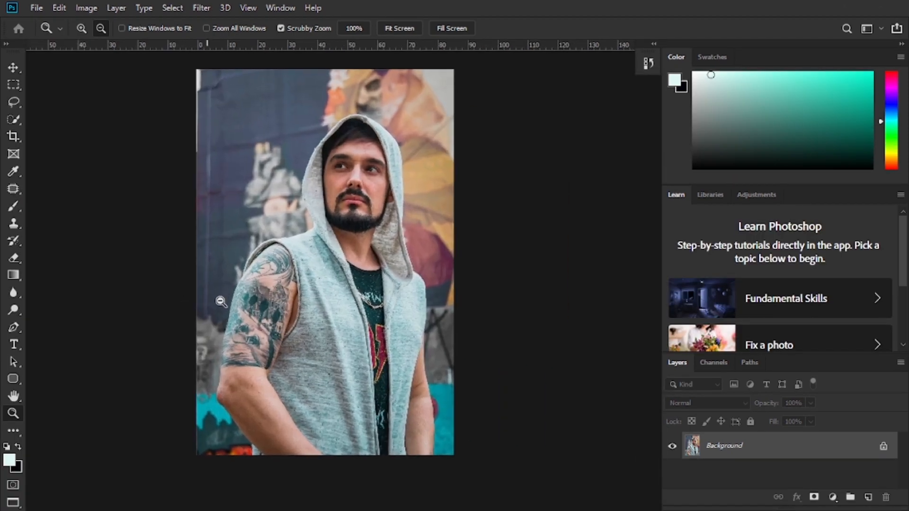
scroll(220, 301, "down", 1)
scroll(386, 384, "up", 1)
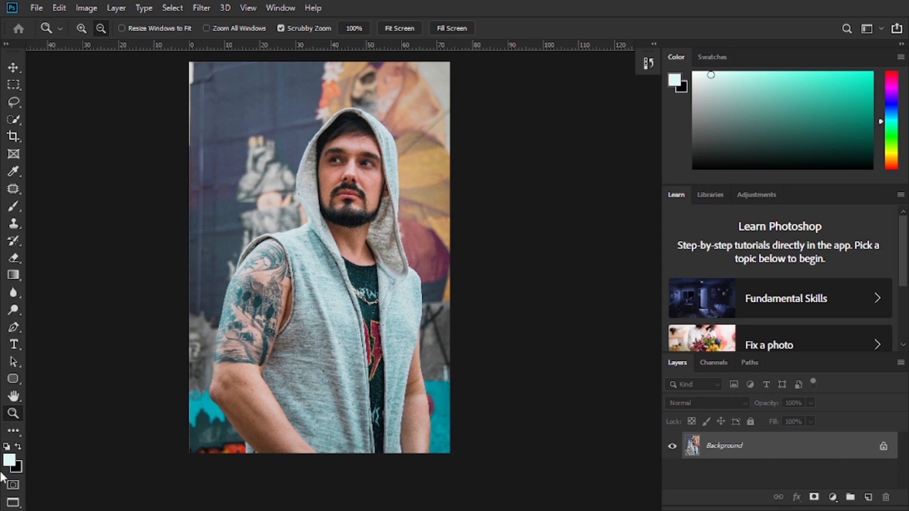
left_click(13, 334)
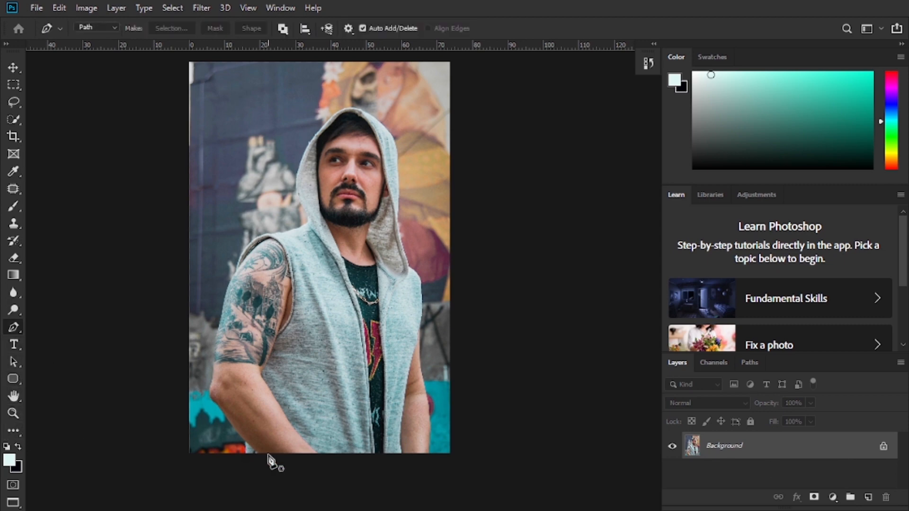
key("z")
scroll(300, 458, "up", 4)
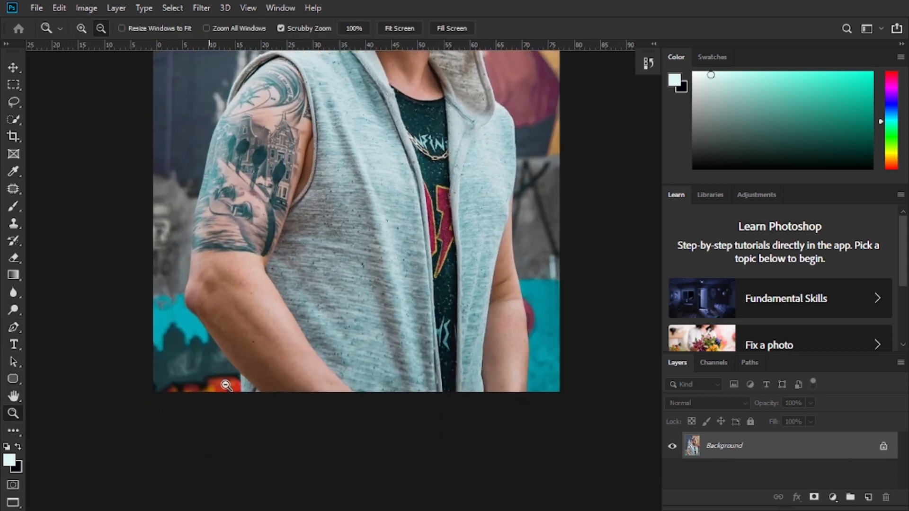
key("p")
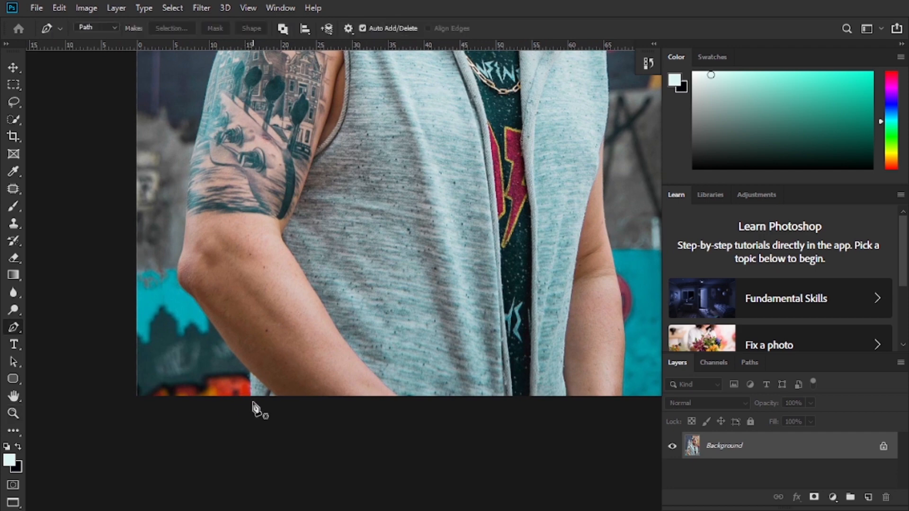
left_click(250, 402)
left_click(250, 372)
Continue the path along the outer edge of the forearm, around the elbow and up the tattooed upper arm.
key("z")
left_click(249, 319)
key("p")
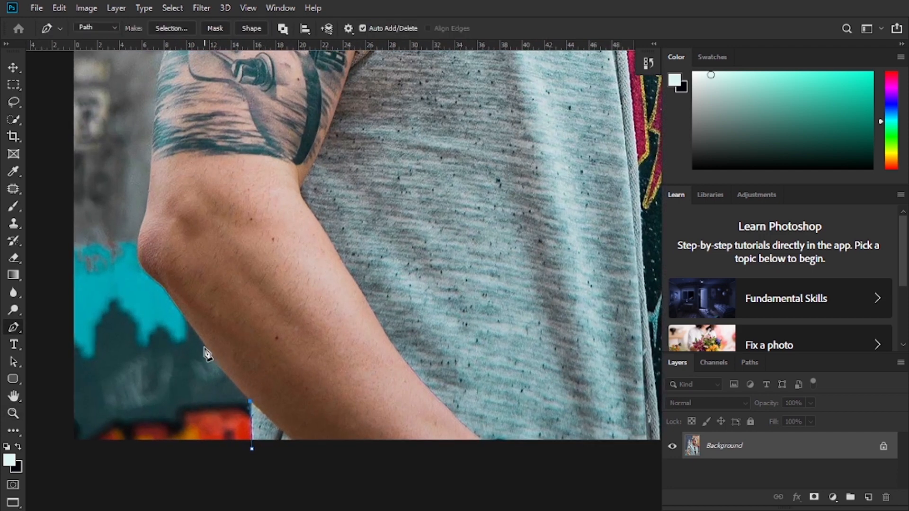
left_click_drag(204, 347, 190, 336)
left_click(174, 303)
left_click(140, 268)
left_click(137, 245)
left_click_drag(149, 192, 149, 177)
scroll(147, 180, "up", 3)
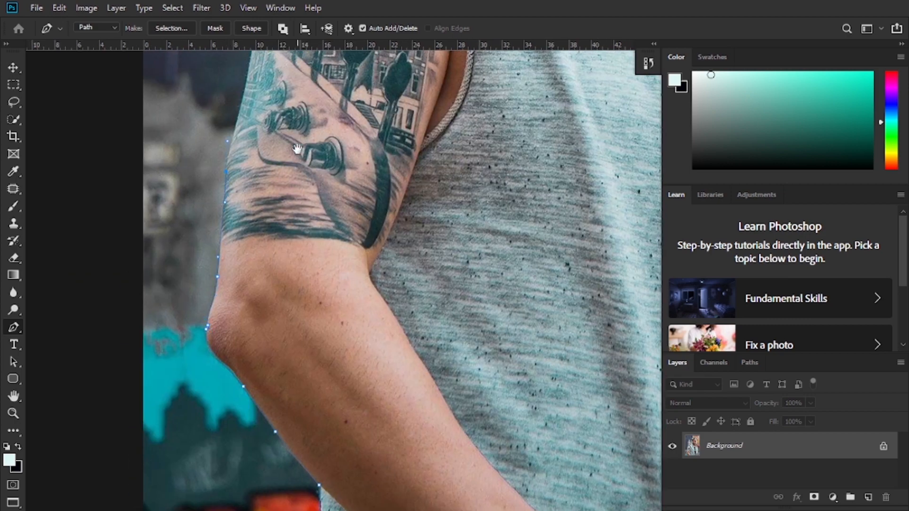
scroll(298, 149, "up", 5)
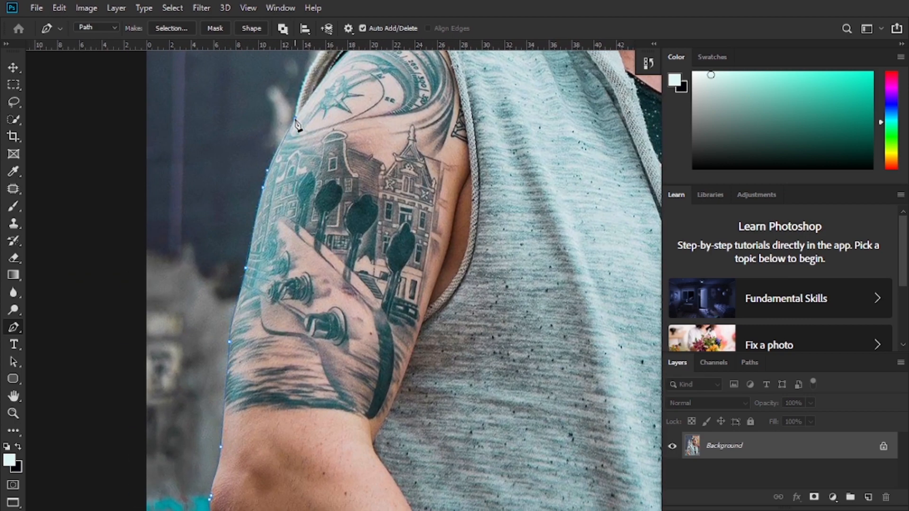
Trace the path around the vest's armhole and over the shoulder to the base of the hood.
left_click_drag(284, 135, 339, 139)
scroll(297, 124, "up", 4)
left_click(284, 190)
left_click_drag(397, 127, 409, 126)
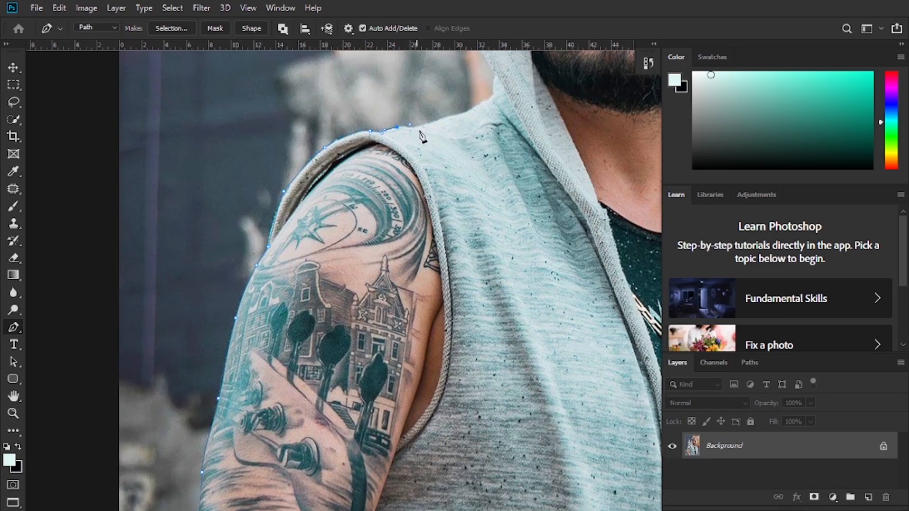
left_click(472, 109)
left_click(490, 95)
left_click(494, 78)
Extend the path up the hood's outer edge from the tattooed-arm shoulder to just below its peak.
left_click_drag(495, 78, 378, 164)
left_click(364, 135)
left_click_drag(434, 126, 417, 283)
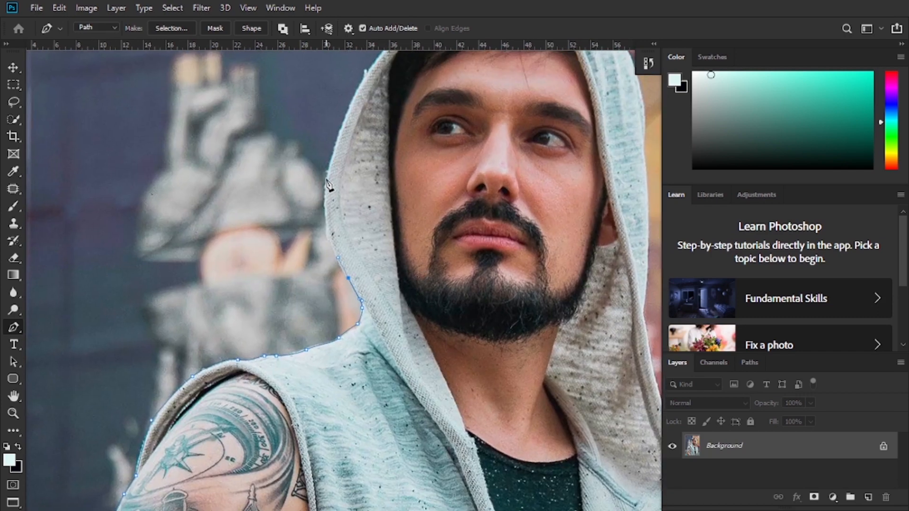
left_click_drag(331, 132, 260, 171)
left_click_drag(369, 56, 260, 159)
left_click(248, 140)
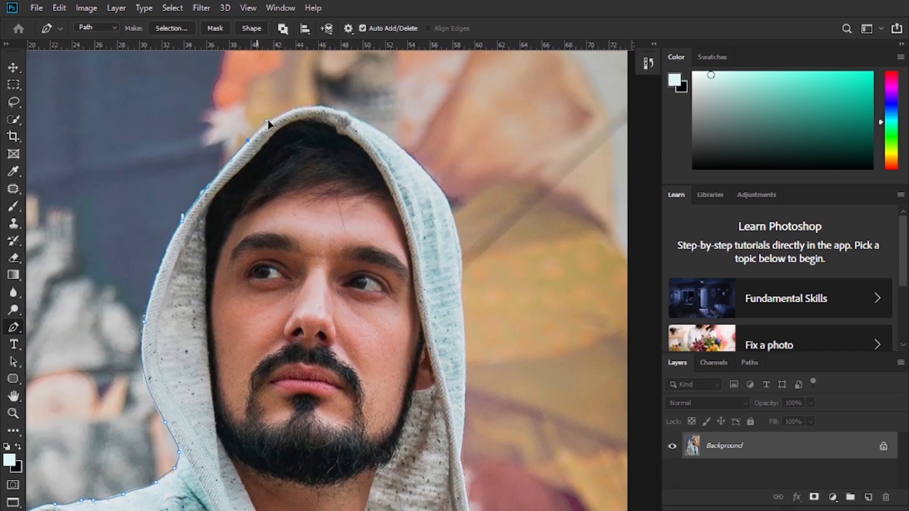
Carry the path over the hood's peak and down its far side to about chin level.
left_click_drag(319, 106, 341, 110)
left_click_drag(405, 148, 424, 169)
left_click(452, 211)
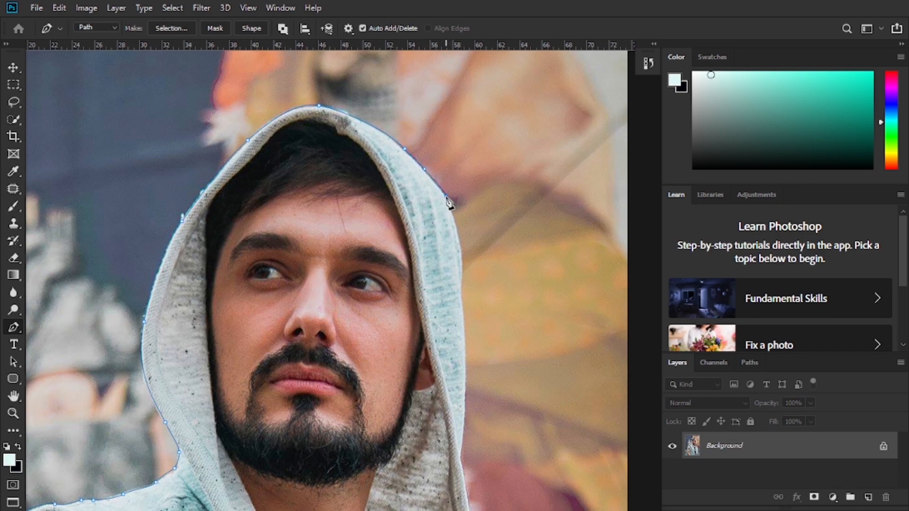
left_click_drag(452, 211, 405, 140)
left_click(414, 186)
left_click(413, 218)
left_click(415, 238)
left_click_drag(425, 306, 419, 204)
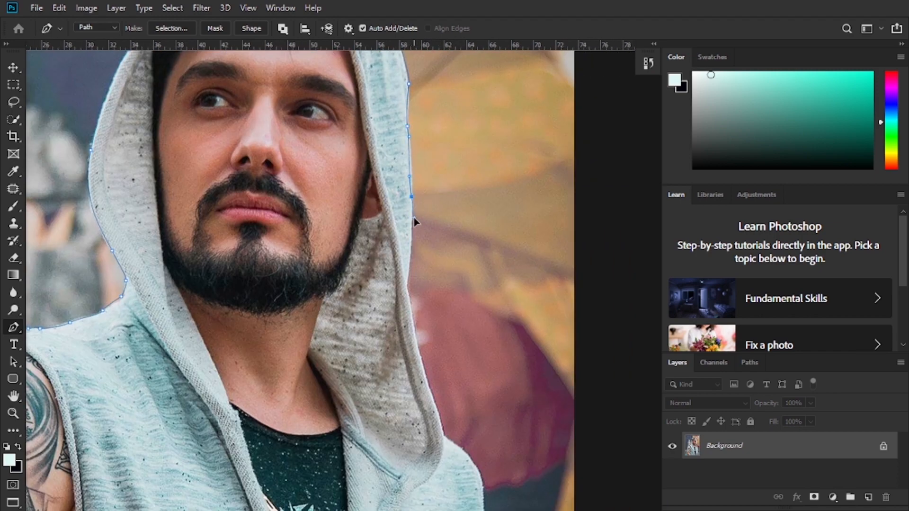
Trace the path down the lower hood, the far shoulder and the other arm to the photo's lower edge.
left_click(411, 259)
left_click_drag(411, 270, 430, 174)
left_click(400, 193)
left_click(405, 221)
left_click(414, 255)
left_click(417, 269)
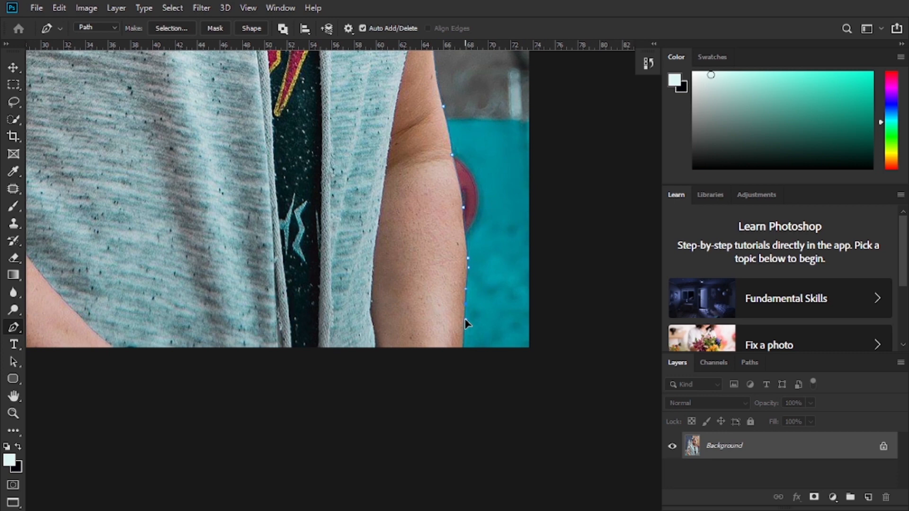
left_click(465, 319)
Close the path at its starting point below the photo and convert it into a selection around the man.
key("z")
left_click(395, 357, "alt")
left_click(386, 365, "alt")
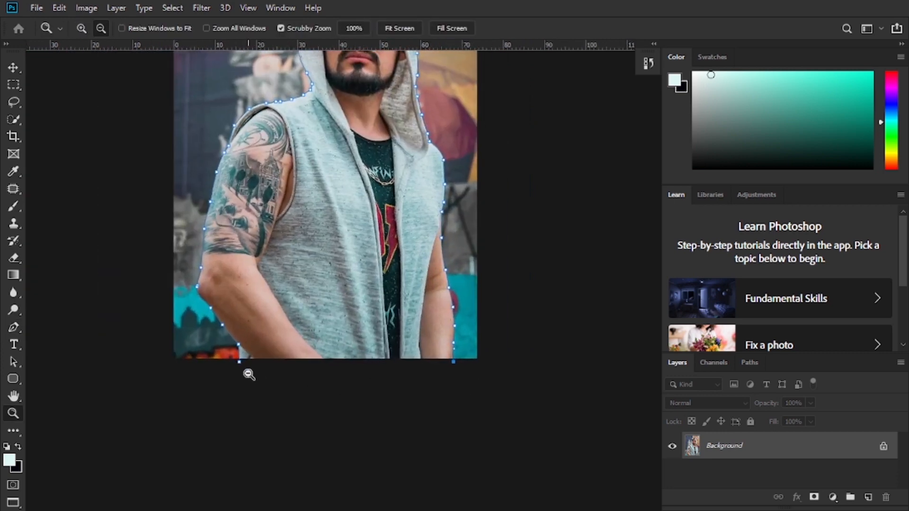
key("p")
left_click(239, 362)
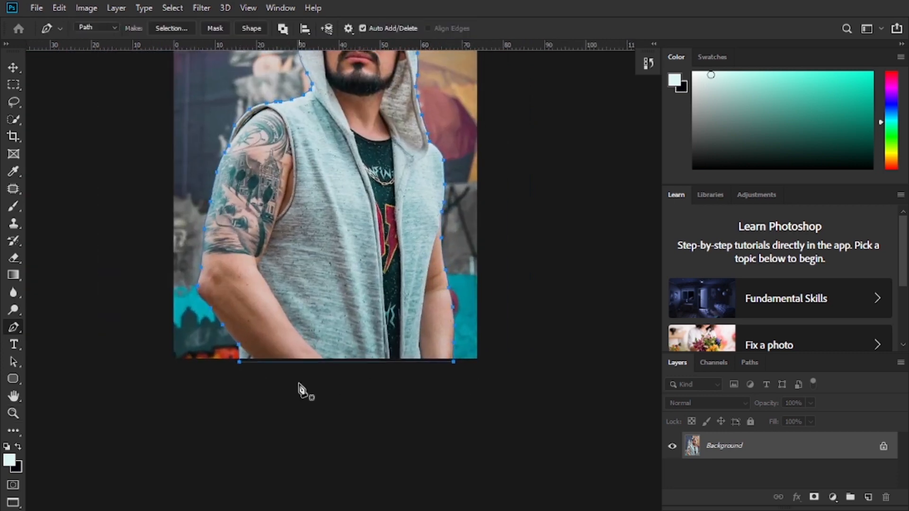
key("z")
left_click_drag(303, 392, 415, 254)
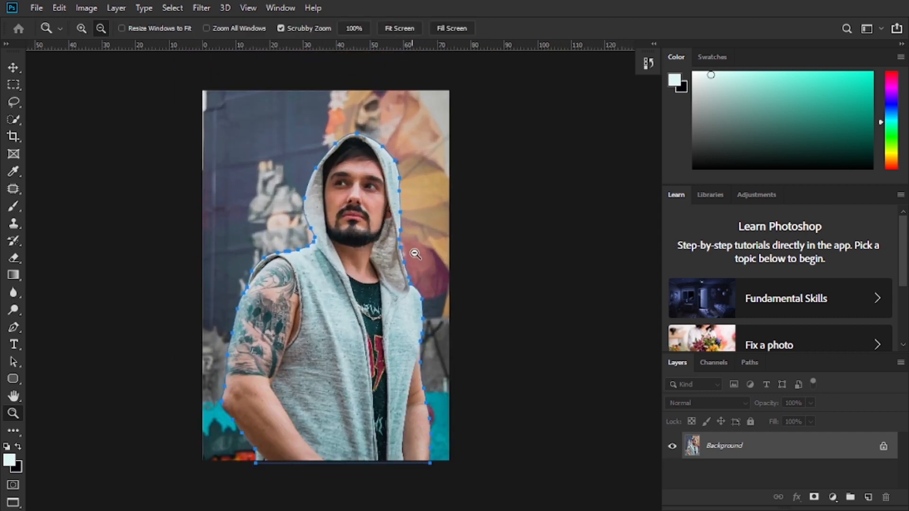
scroll(337, 271, "down", 1)
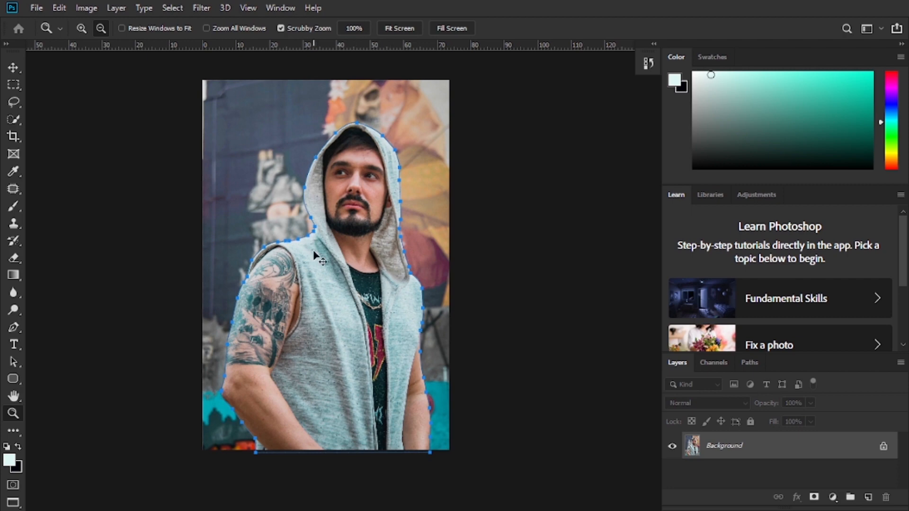
key("ctrl+Return")
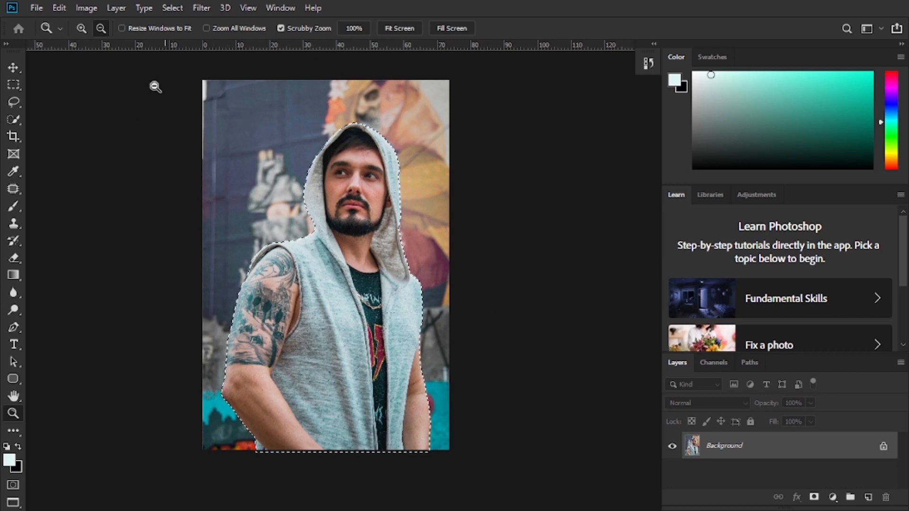
Accept Refine Edge with a 0.0 px radius and Selection output, and add a layer mask hiding the background around the man.
left_click(172, 8)
left_click(199, 180, "shift")
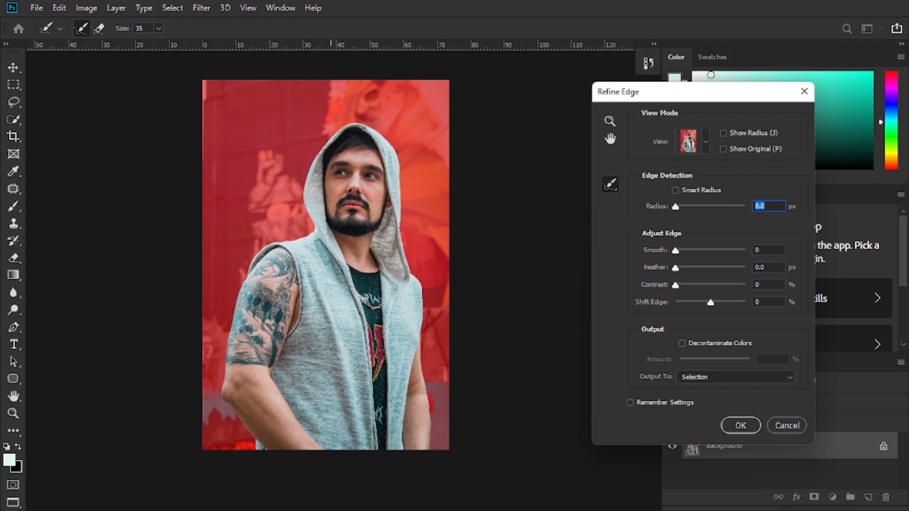
left_click(740, 425)
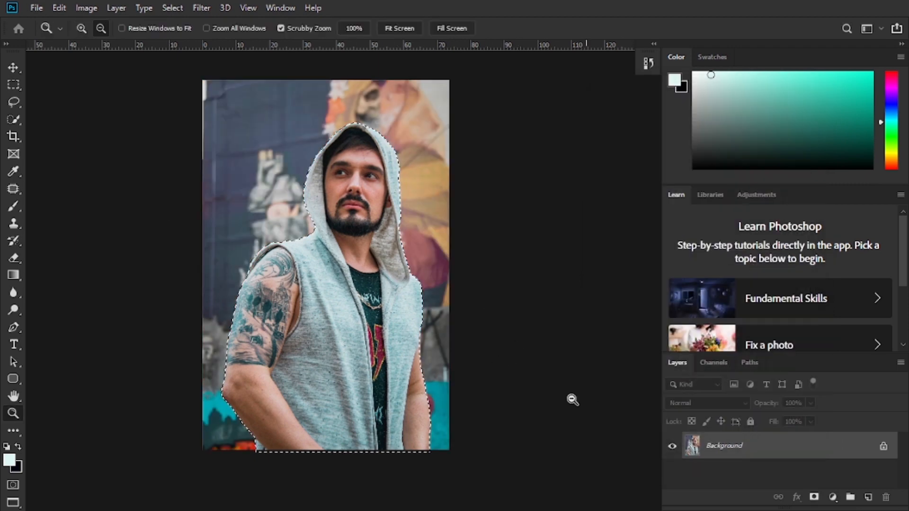
left_click(815, 499)
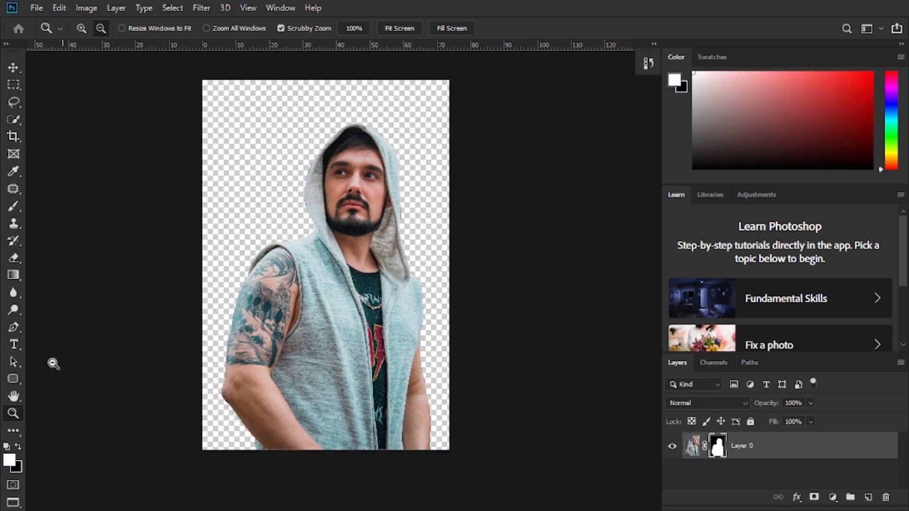
double_click(13, 413)
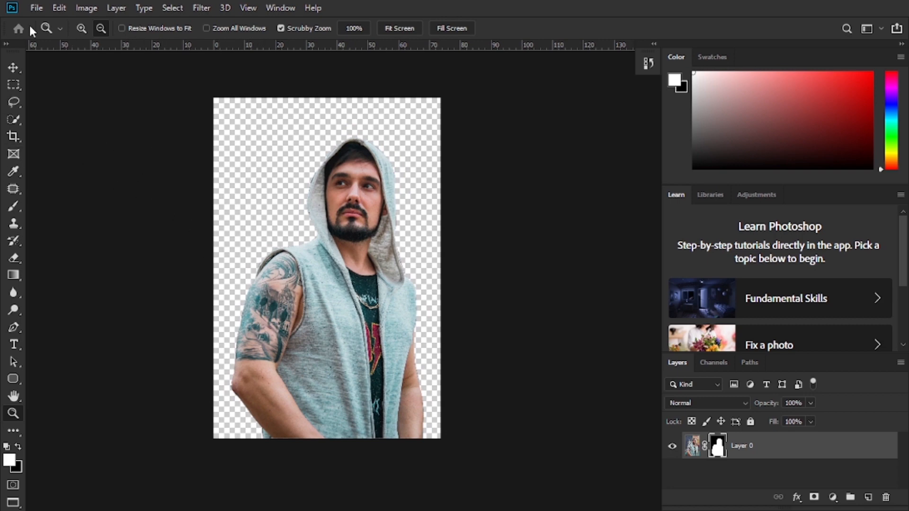
Place the palm-tree beach sunset JPG from Downloads as an embedded layer and scale it to 139.30% to cover the canvas.
left_click(36, 8)
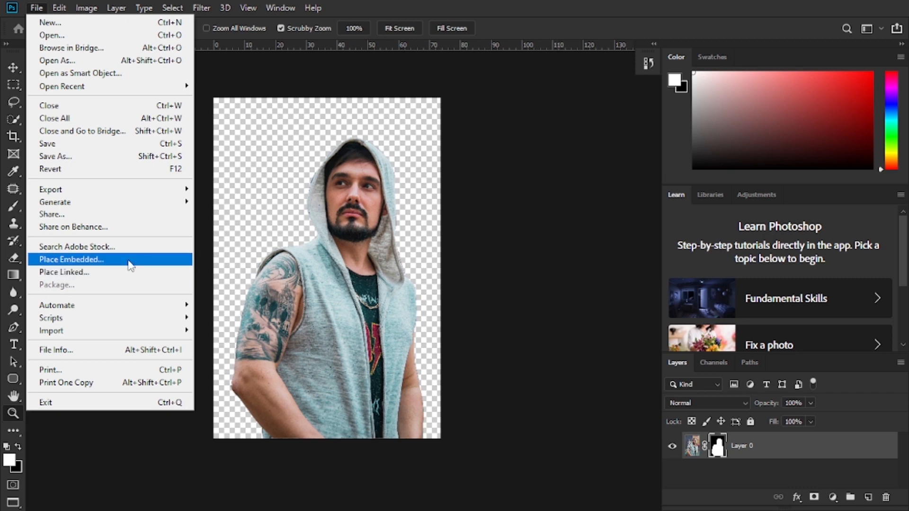
left_click(99, 261)
scroll(548, 268, "down", 3)
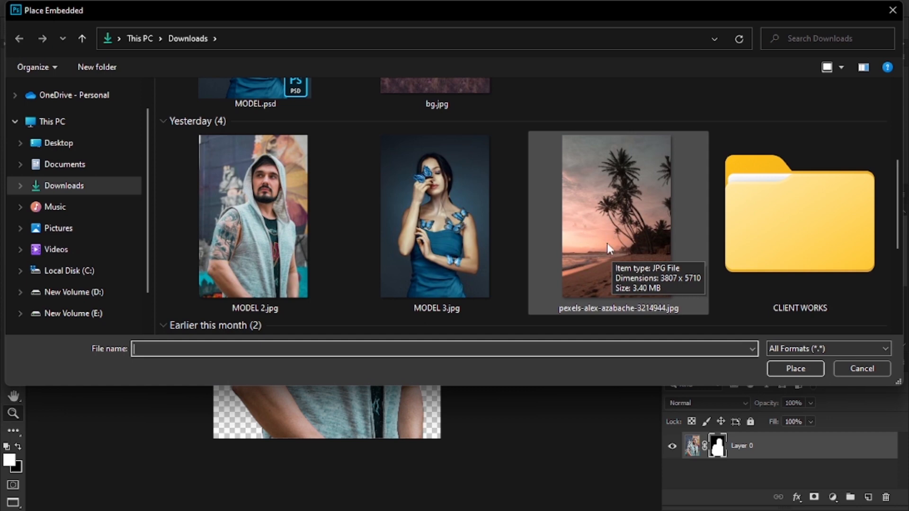
left_click(610, 184)
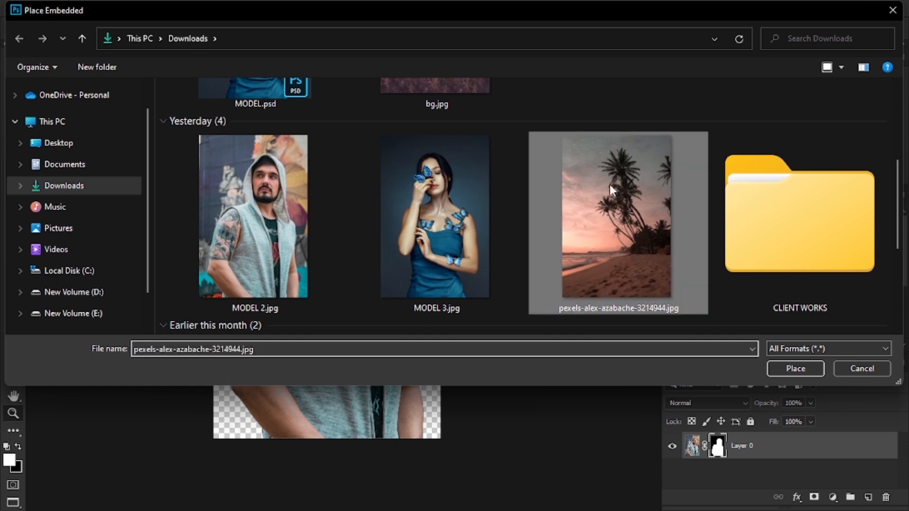
left_click(795, 368)
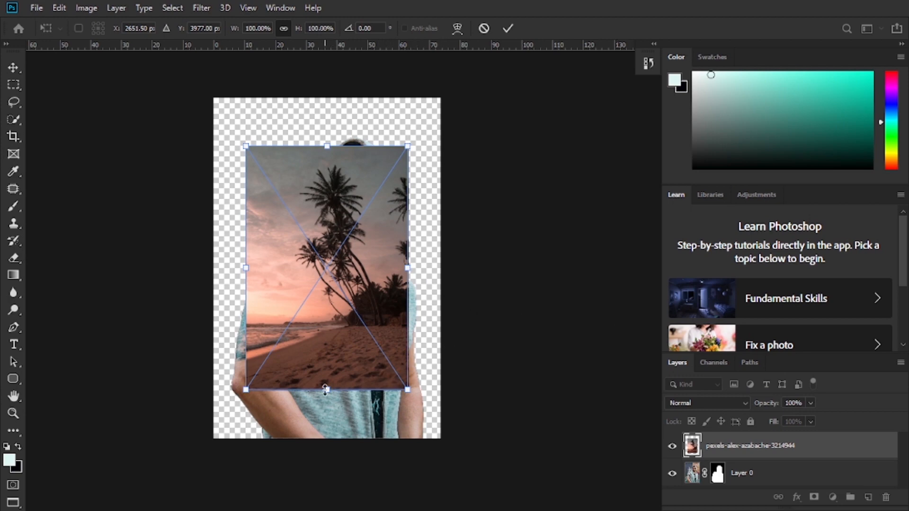
left_click_drag(325, 389, 334, 439)
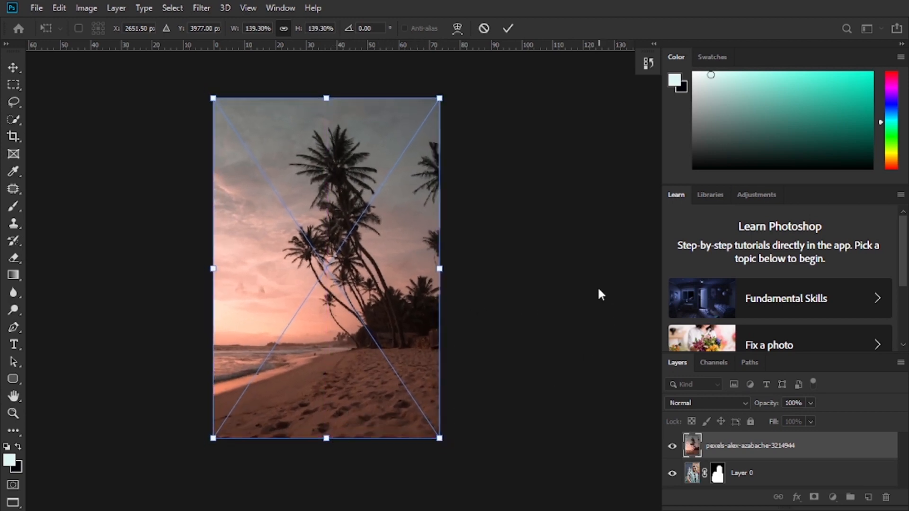
key("Return")
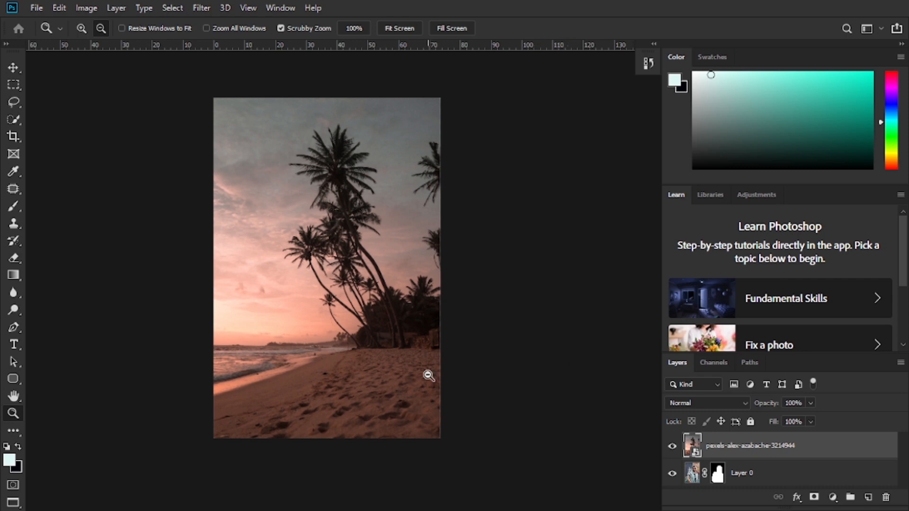
Scale the placed palm-beach sunset layer to 140.57% so that it covers the canvas edges.
left_click_drag(428, 375, 438, 380)
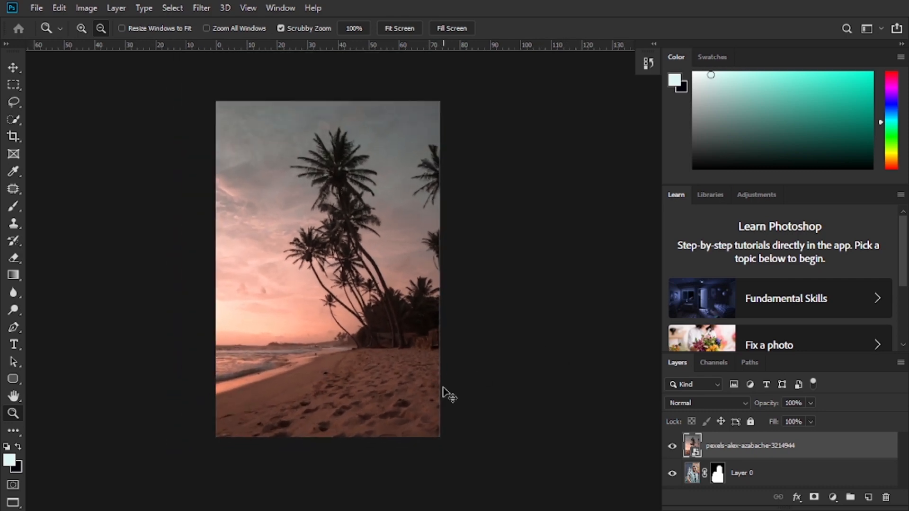
key("ctrl+t")
left_click_drag(443, 437, 445, 440)
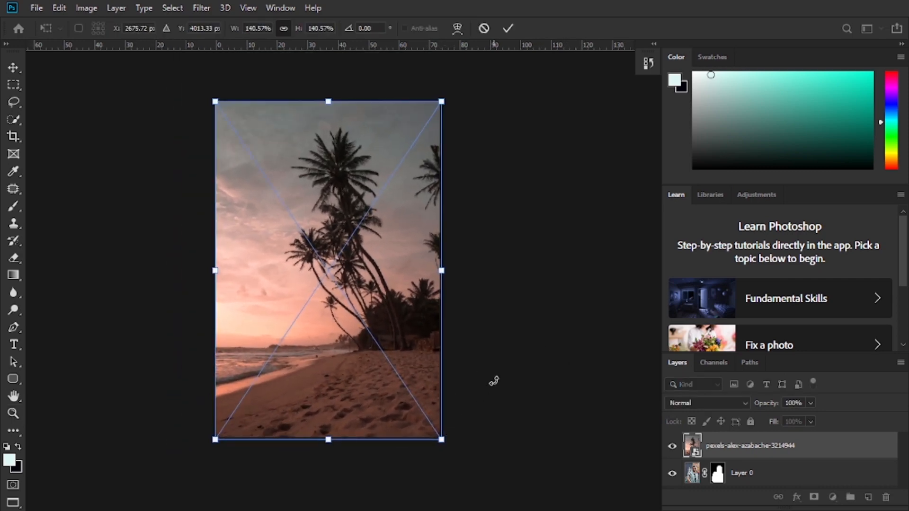
left_click(507, 28)
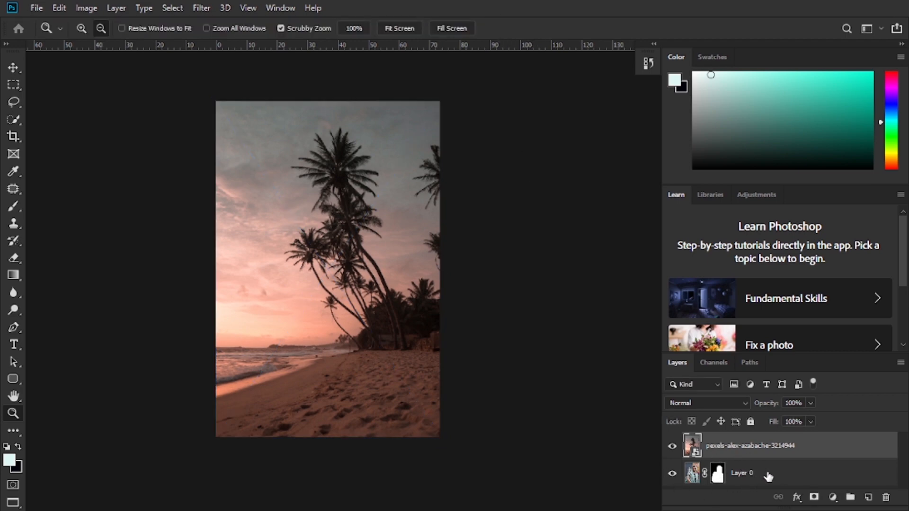
Move the masked man's layer above the palm-beach photo in the layer stack.
left_click_drag(768, 475, 762, 437)
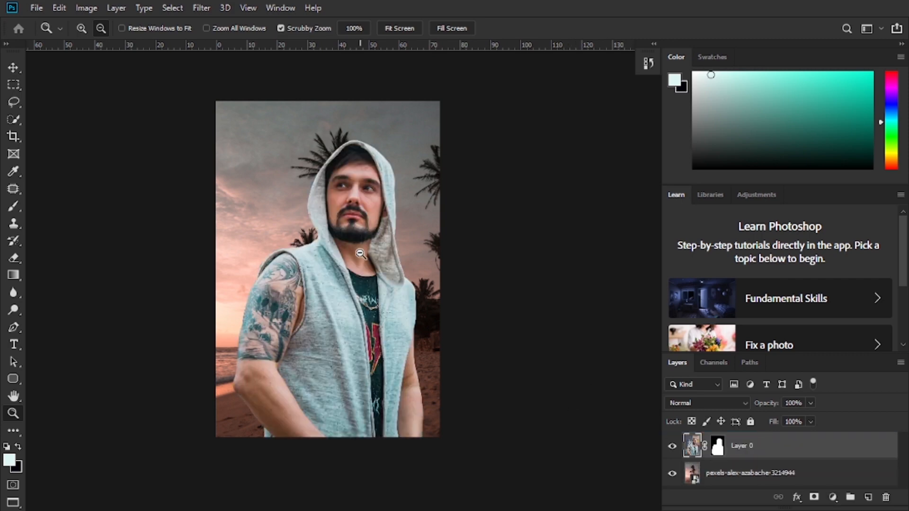
scroll(360, 254, "up", 3)
scroll(360, 254, "down", 2)
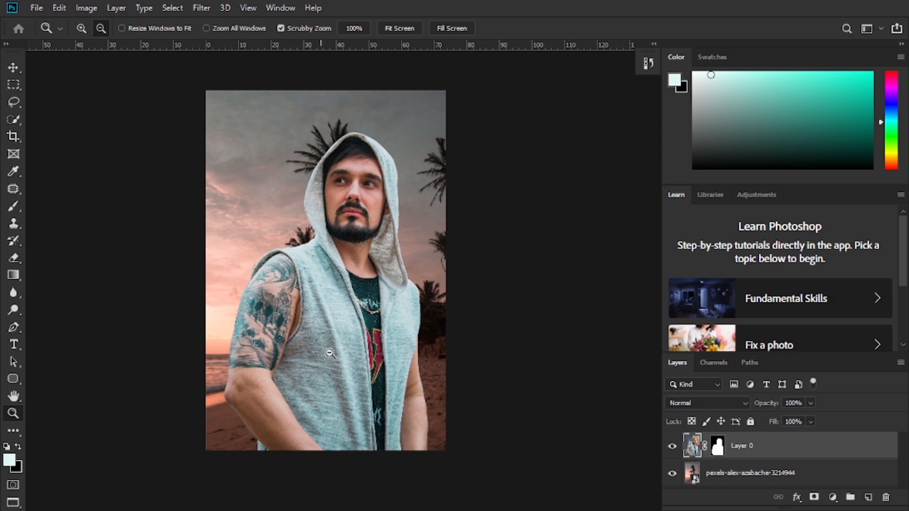
scroll(299, 348, "down", 1)
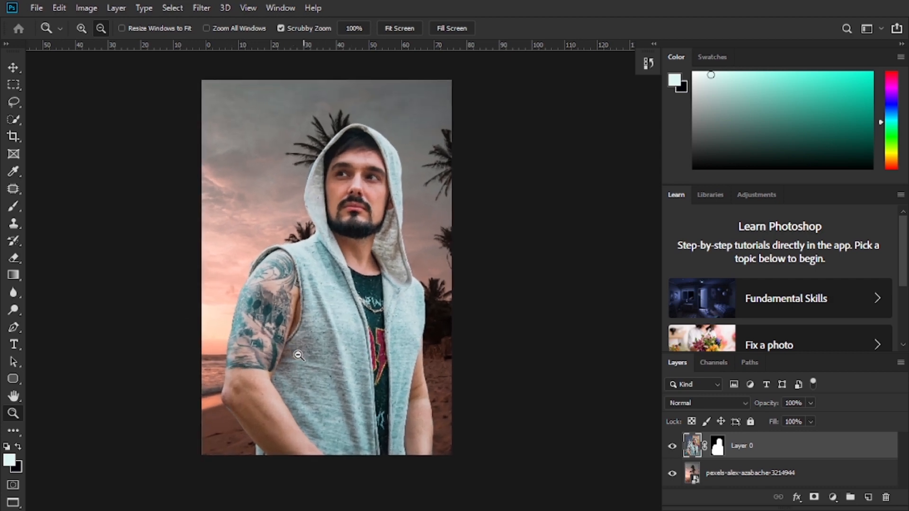
scroll(294, 350, "down", 2)
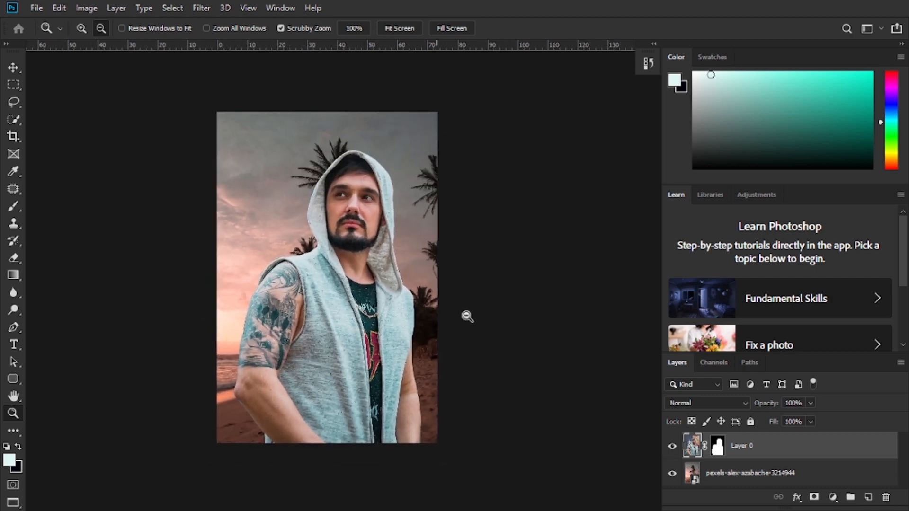
Apply Match Color to the man's layer, using MODEL 2.jpg as source and the pexels-alex-azabache-3214944 layer as colour reference.
left_click(88, 8)
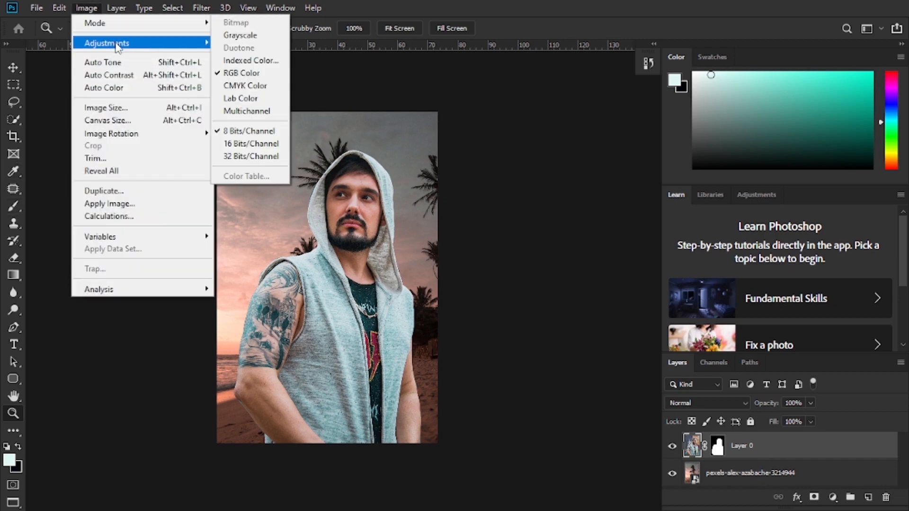
mouse_move(149, 44)
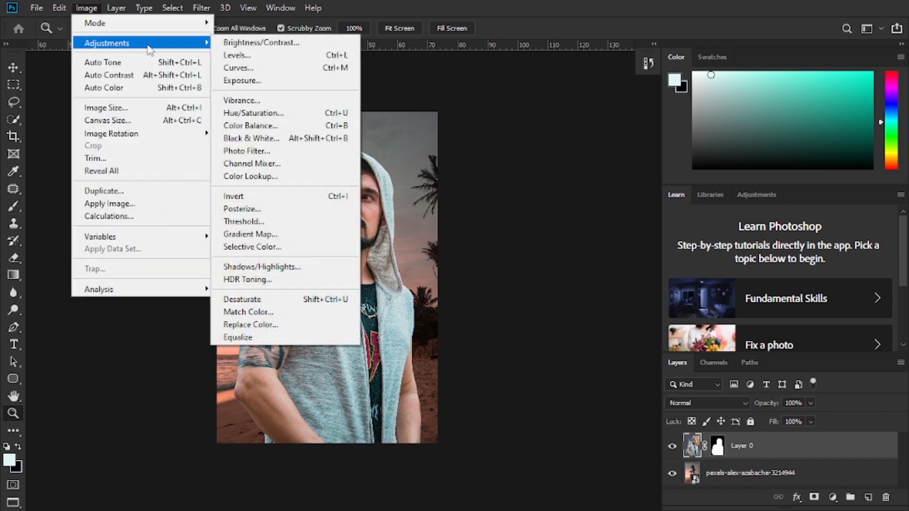
left_click(276, 312)
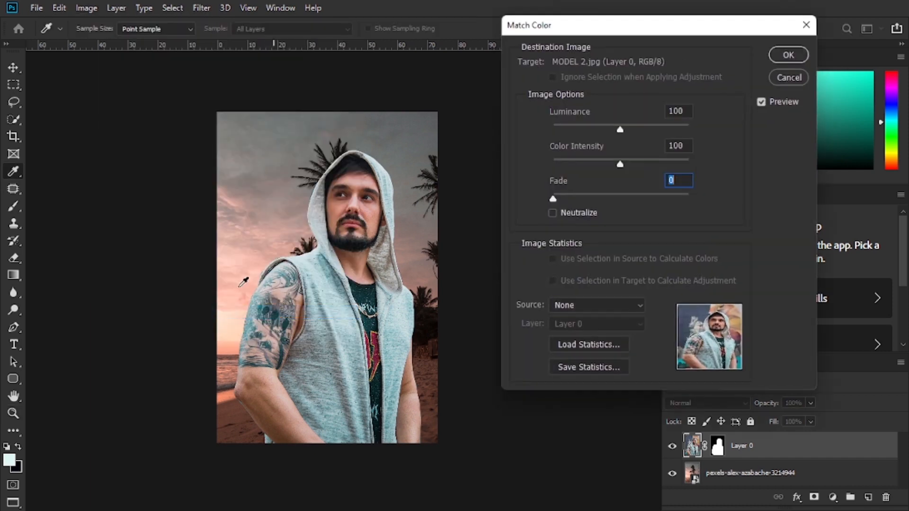
left_click(566, 305)
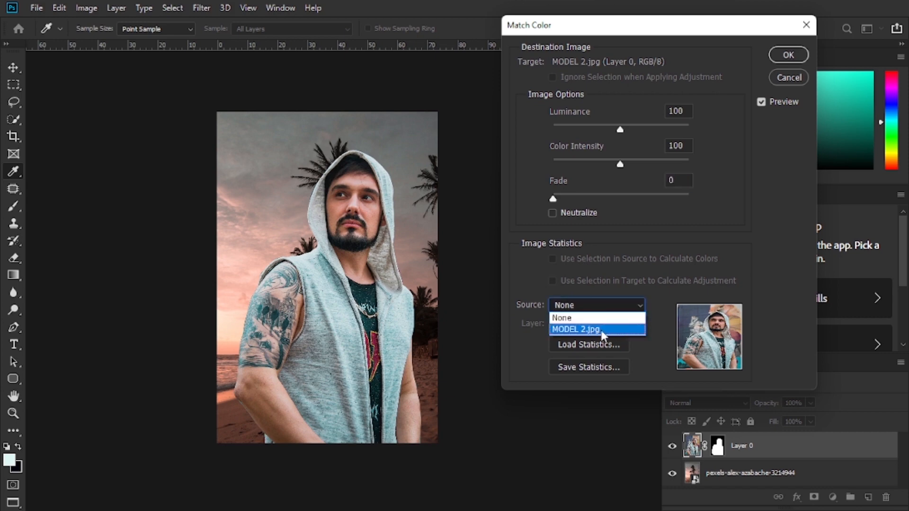
left_click(617, 330)
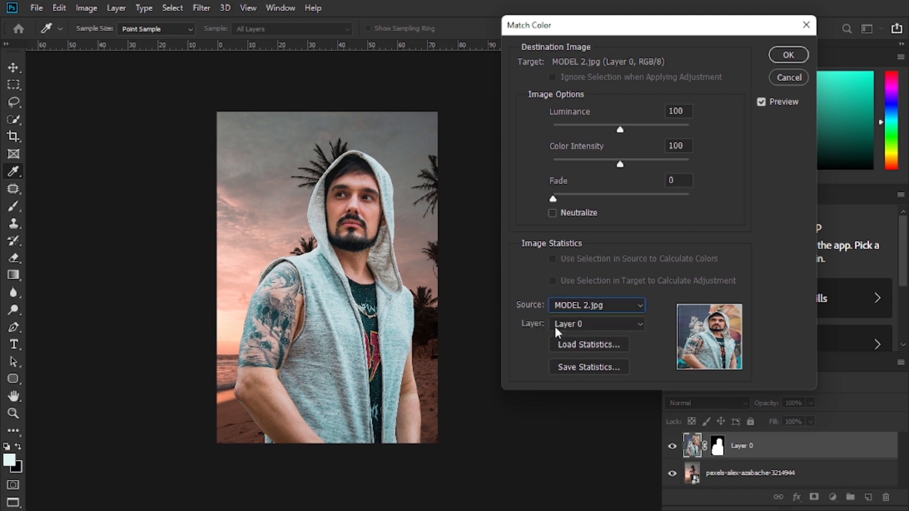
left_click(597, 325)
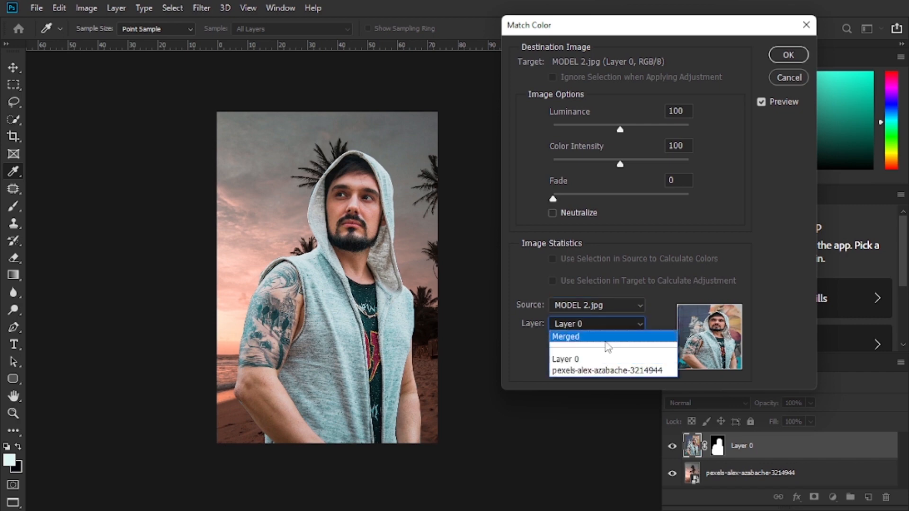
left_click(595, 373)
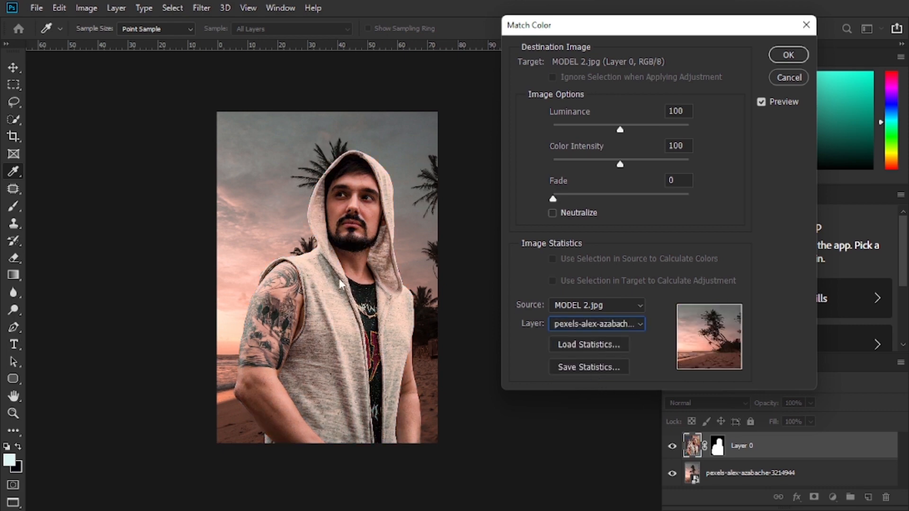
left_click(786, 55)
Examine how the man's colours blend with the sunset beach background.
key("z")
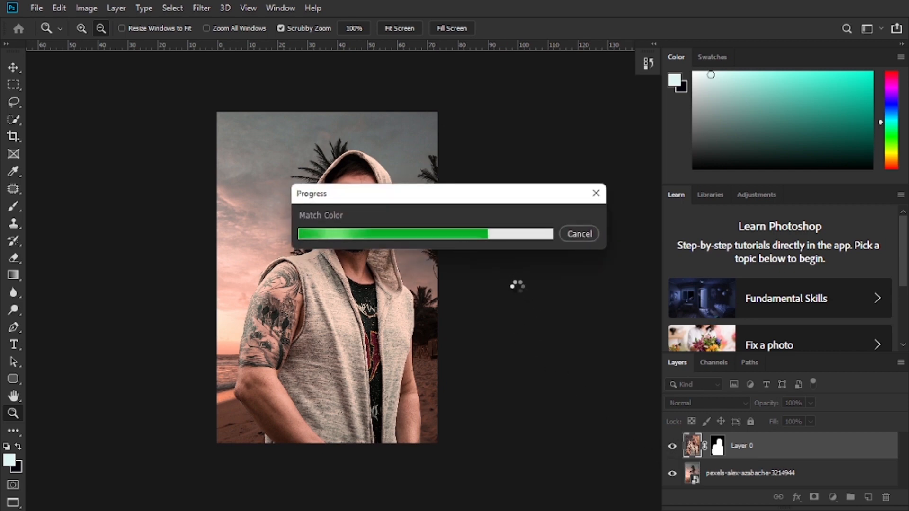
left_click(486, 252)
left_click(473, 268)
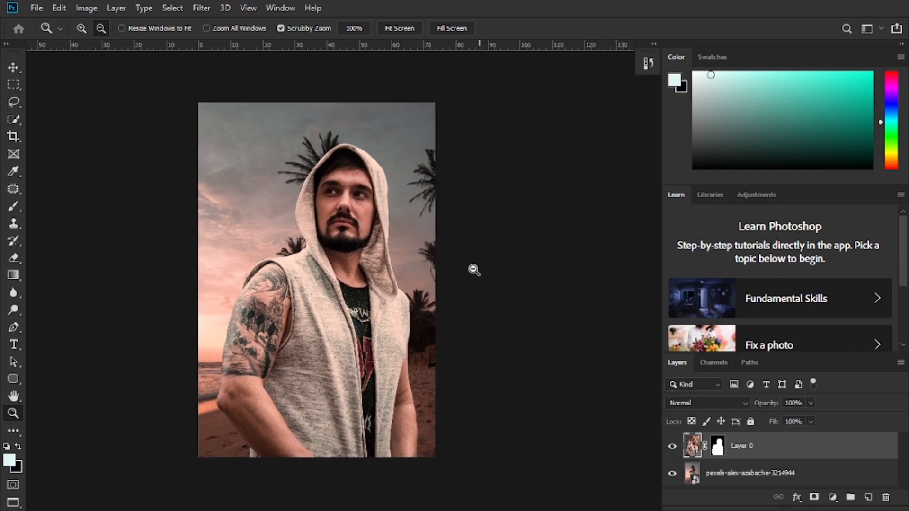
left_click(426, 389, "alt")
left_click(426, 389)
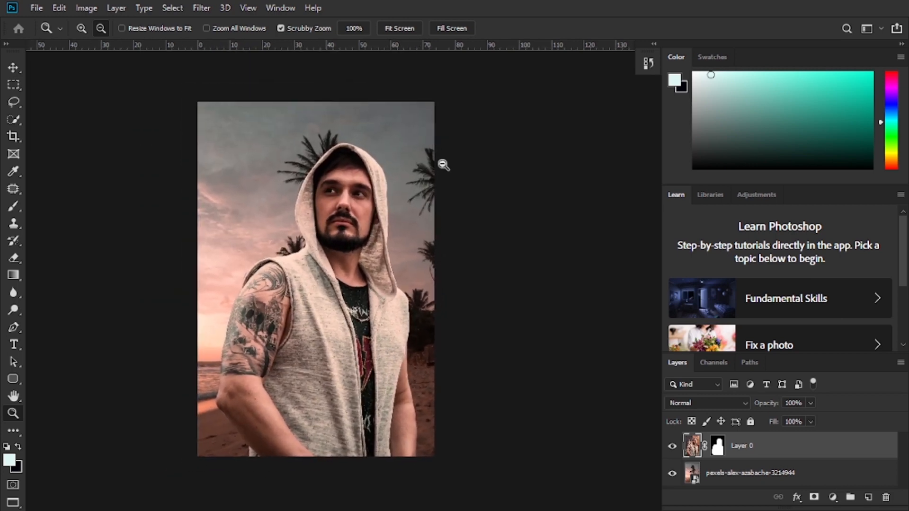
left_click(384, 351)
left_click(384, 350, "alt")
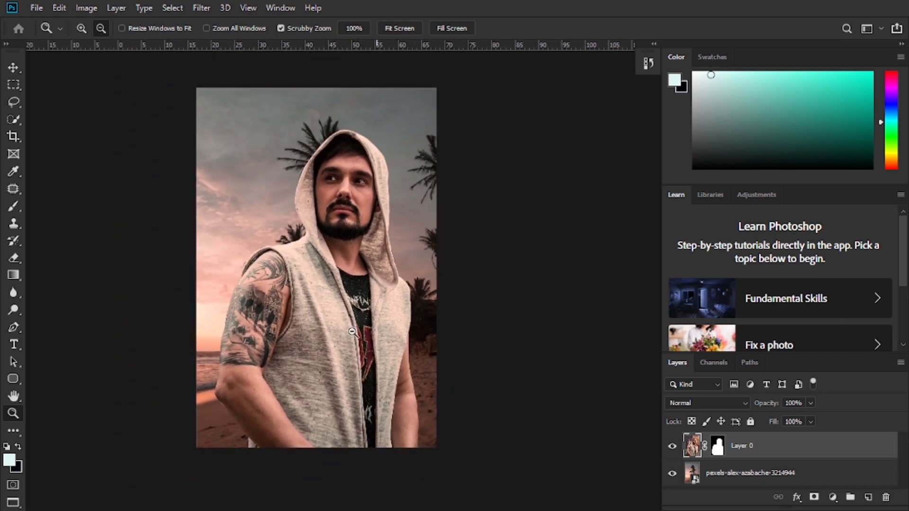
left_click(483, 292, "alt")
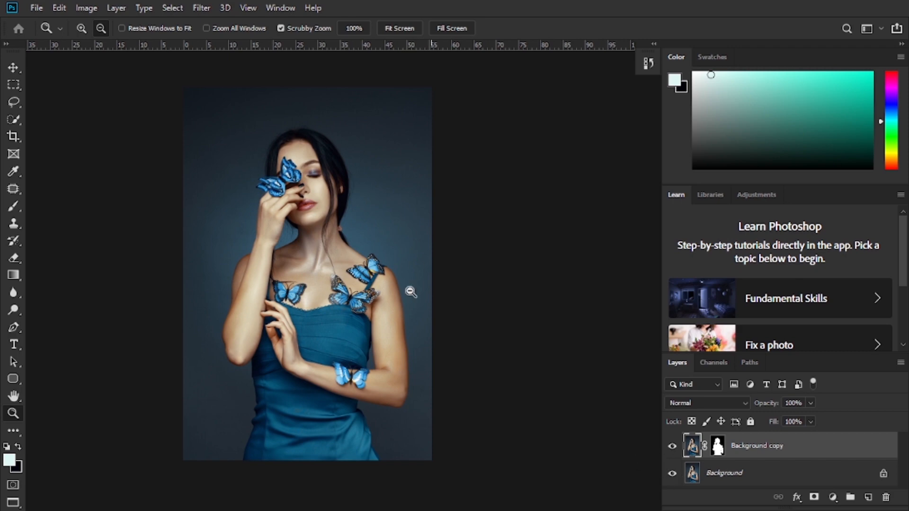
Check the woman's masked cutout without the original photo behind it, and unlock and delete the Background layer.
left_click(671, 474)
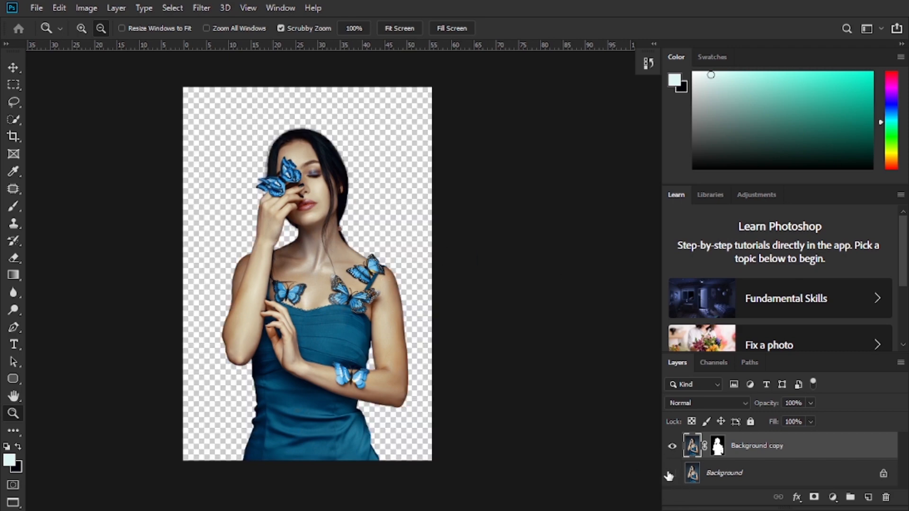
left_click(671, 474)
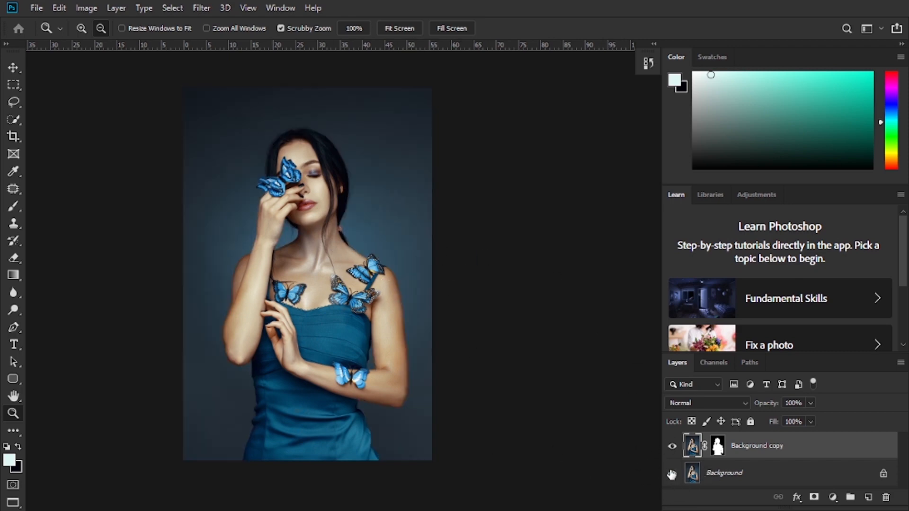
left_click(671, 473)
left_click(671, 473)
left_click(883, 473)
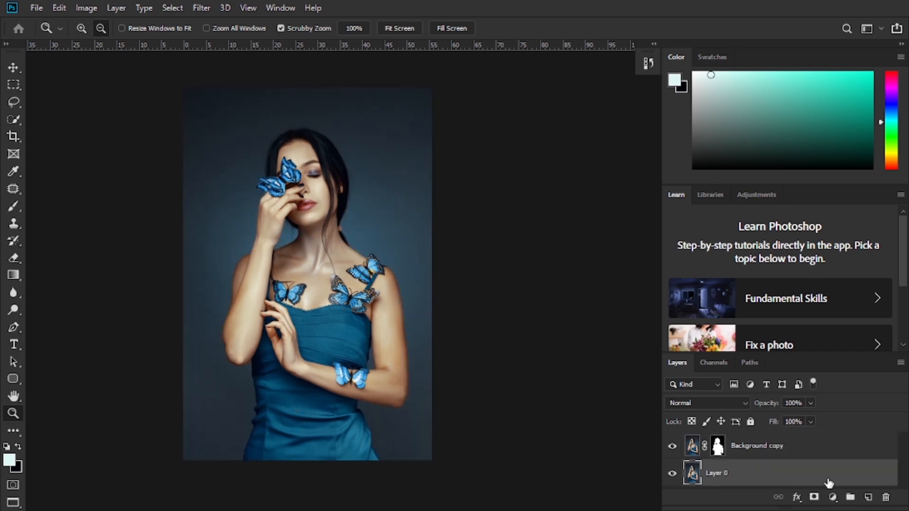
key("Delete")
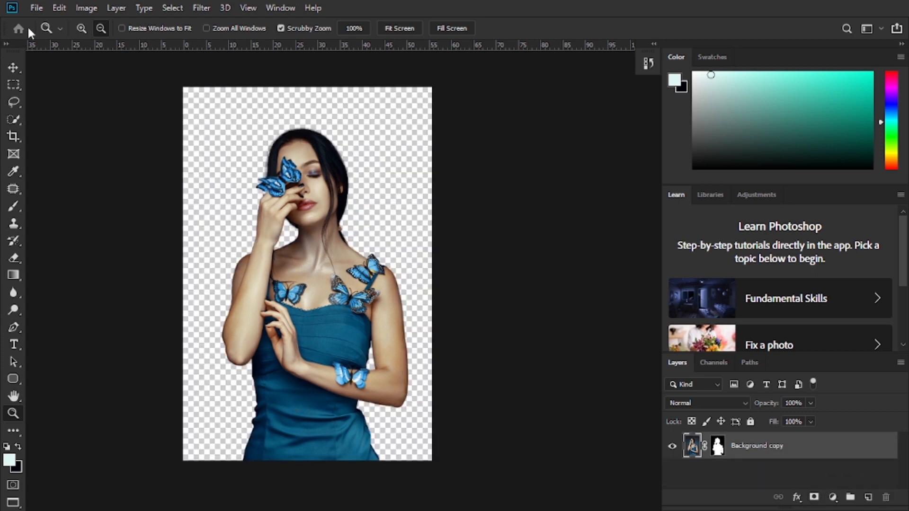
Place bg.jpg from Downloads as an embedded layer scaled to 132.80%, and move the woman's cutout layer above it.
left_click(37, 9)
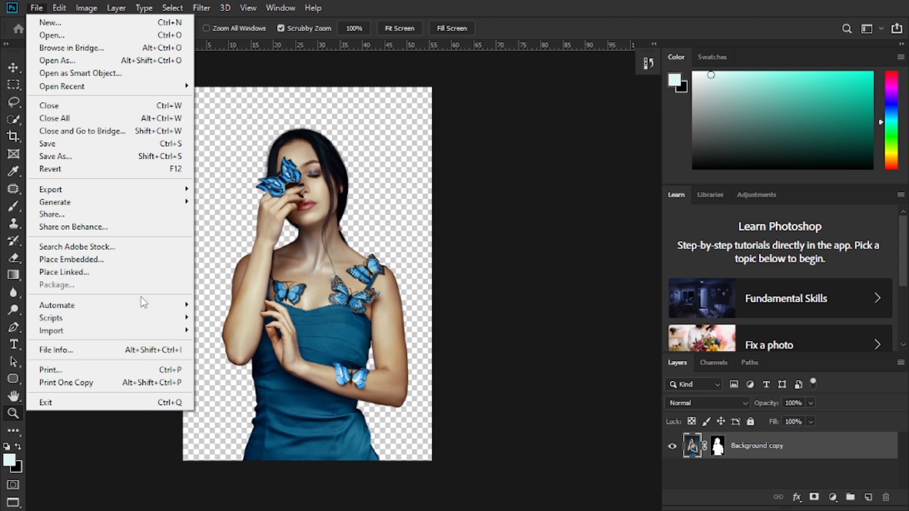
left_click(110, 259)
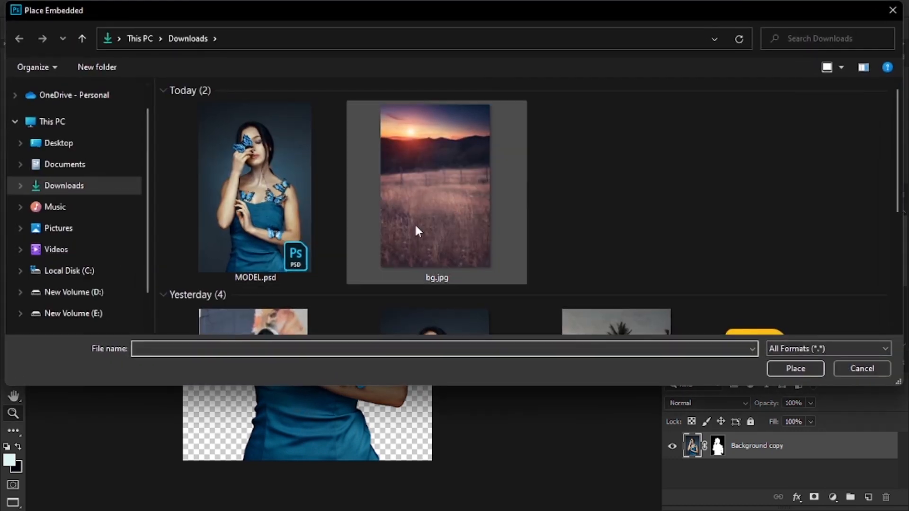
left_click(421, 184)
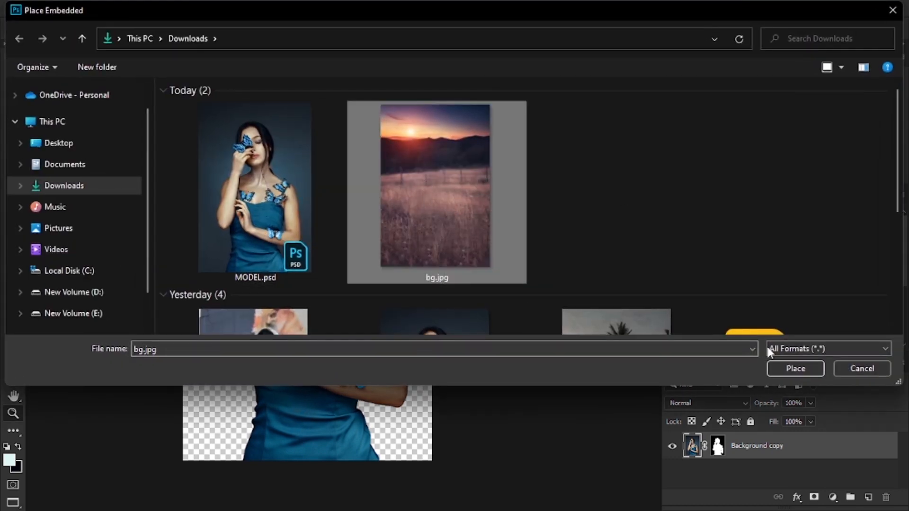
left_click(815, 368)
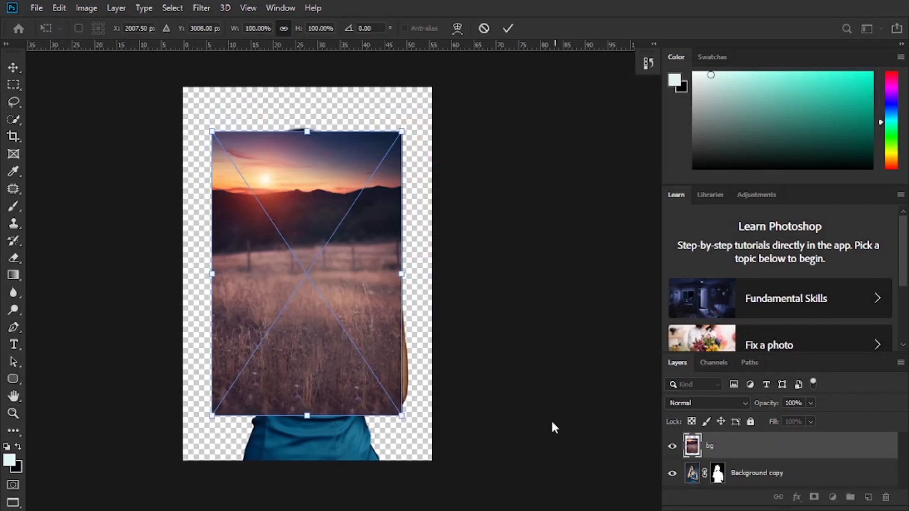
left_click_drag(404, 421, 441, 457)
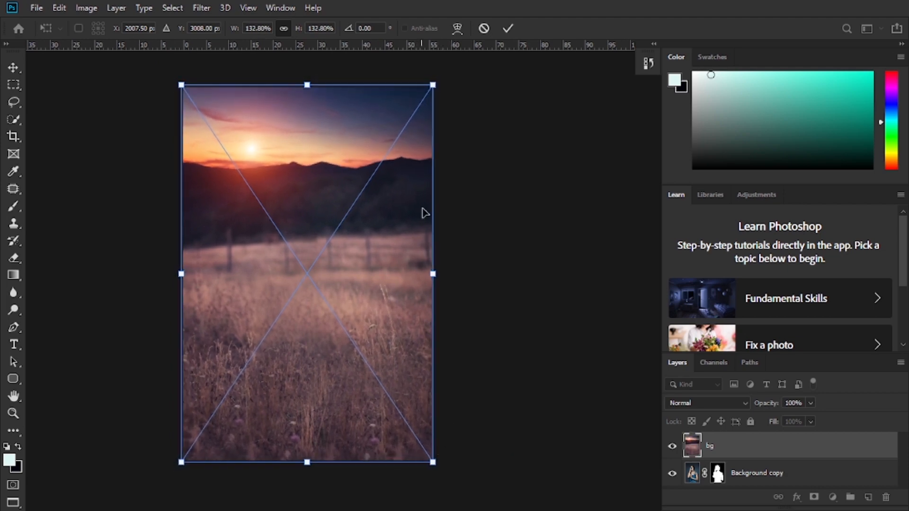
left_click(507, 28)
key("z")
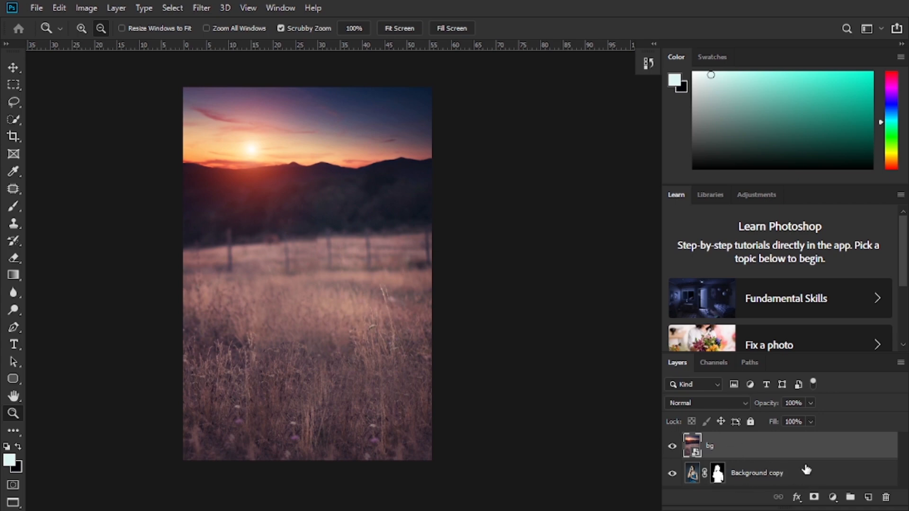
left_click_drag(805, 470, 801, 443)
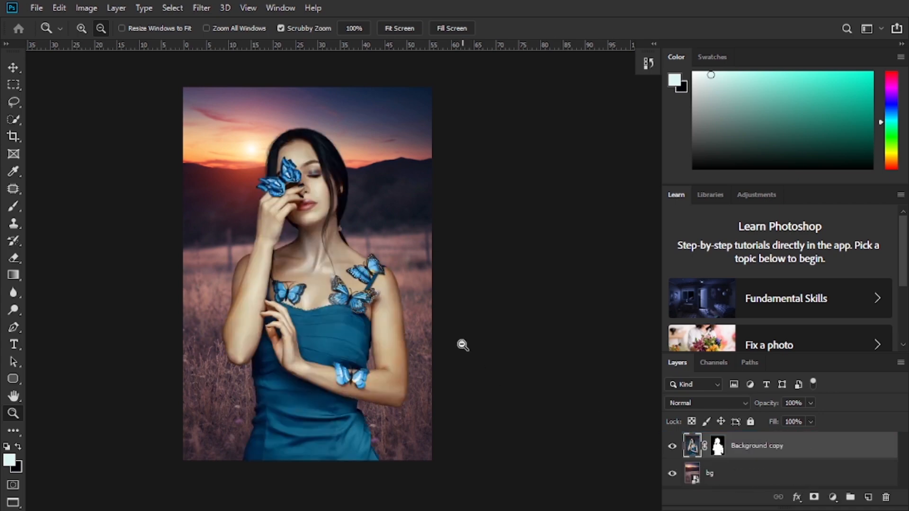
Add a Curves adjustment layer above the woman's cutout and clip it to that layer.
left_click(833, 498)
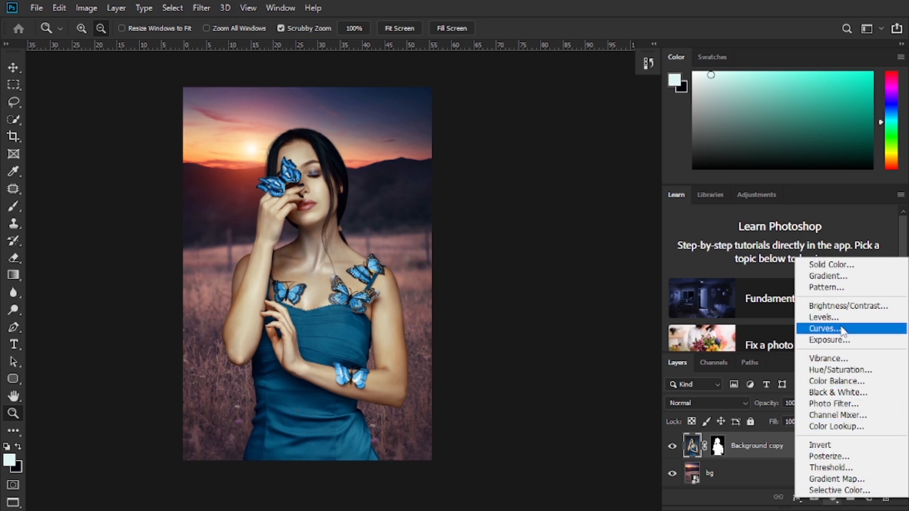
left_click(868, 330)
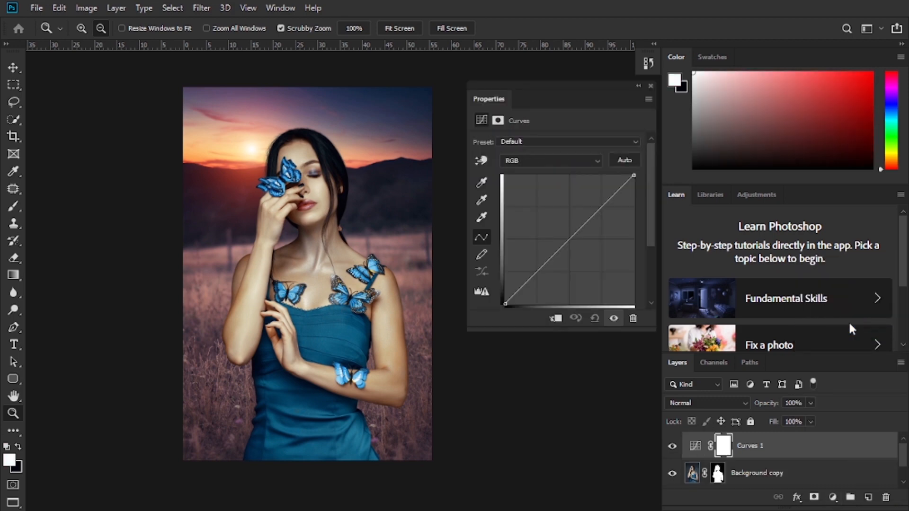
left_click(695, 445)
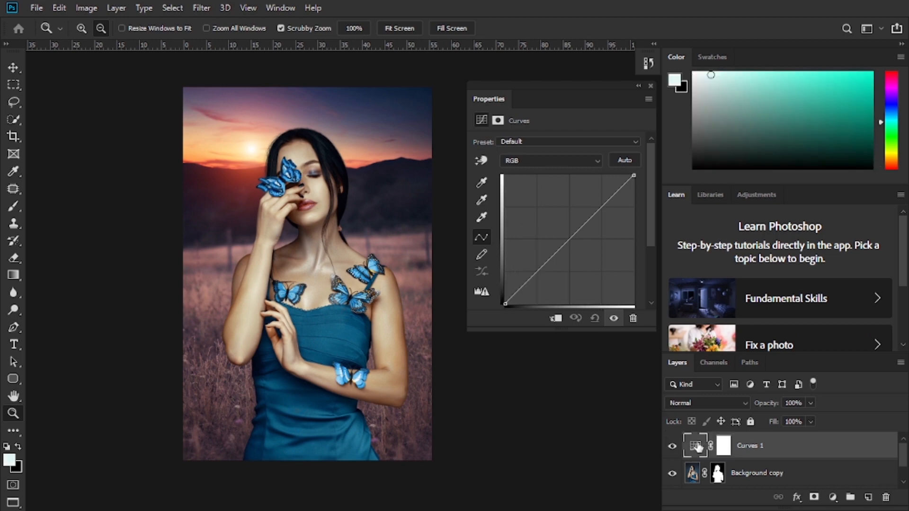
left_click(557, 320)
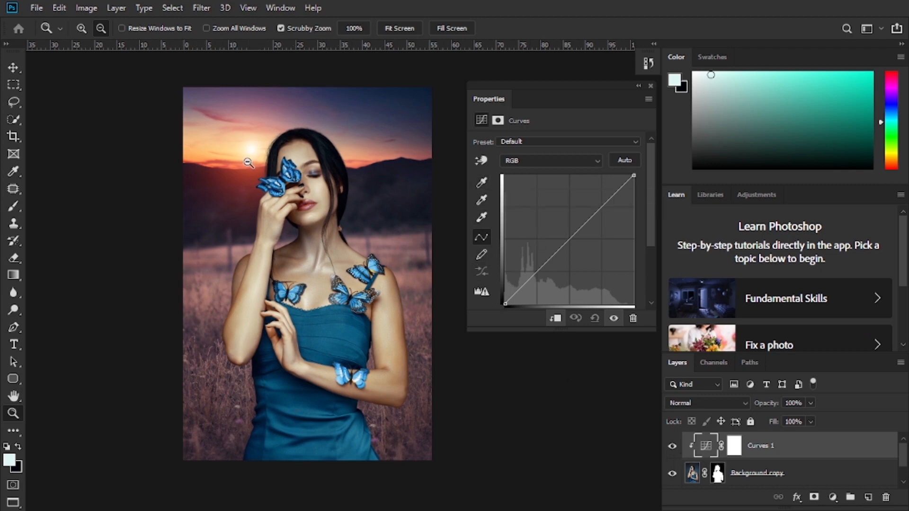
Sample the Curves target shadow colour from the background's dark mountains, save it as default, and set the black point on the woman's dark hair.
double_click(480, 183)
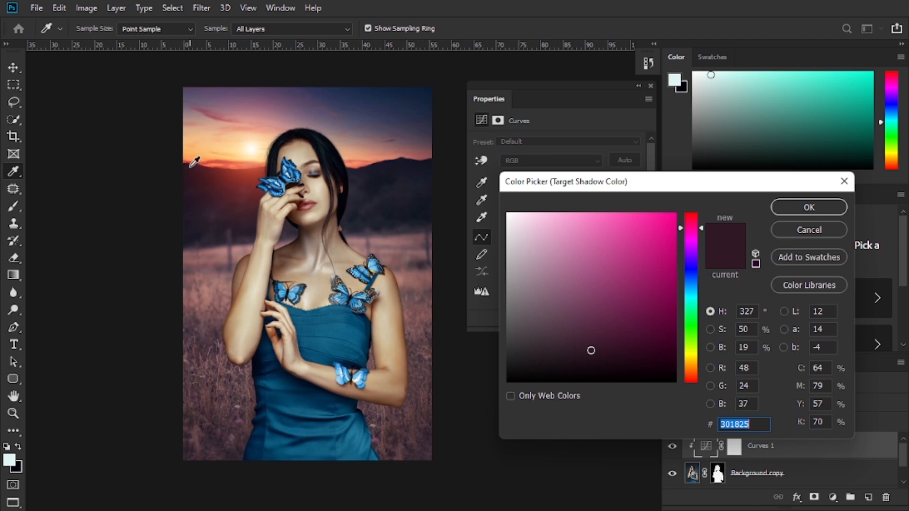
left_click(195, 169)
left_click(822, 211)
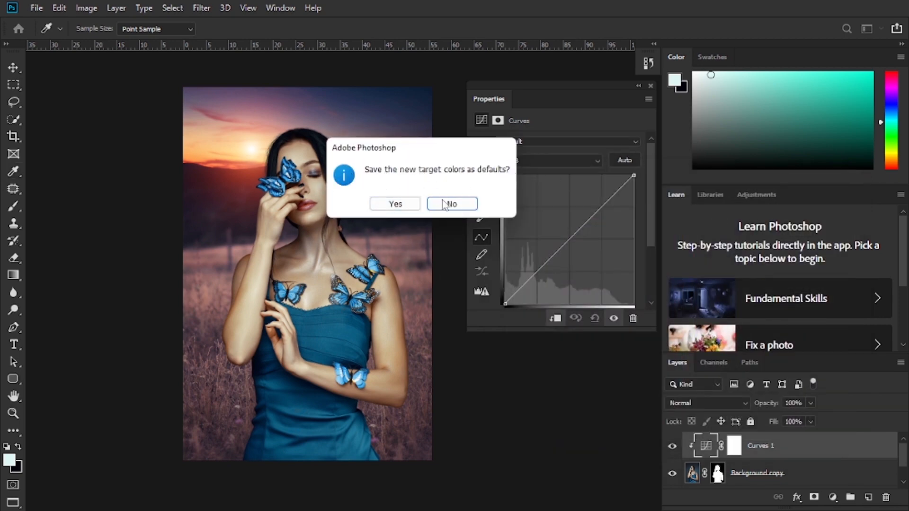
left_click(395, 204)
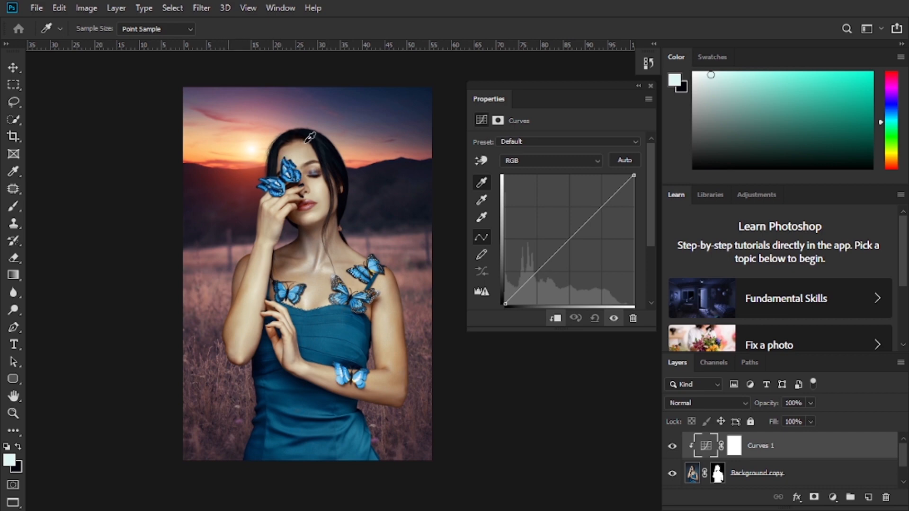
left_click(338, 153)
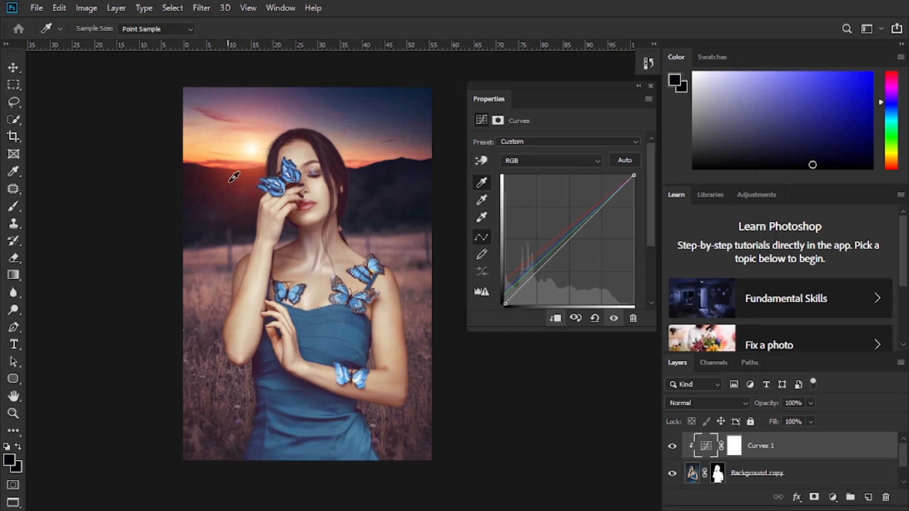
Set the Curves target highlight colour to ffffff by sampling the bright sun in the background, and save it as default.
double_click(483, 217)
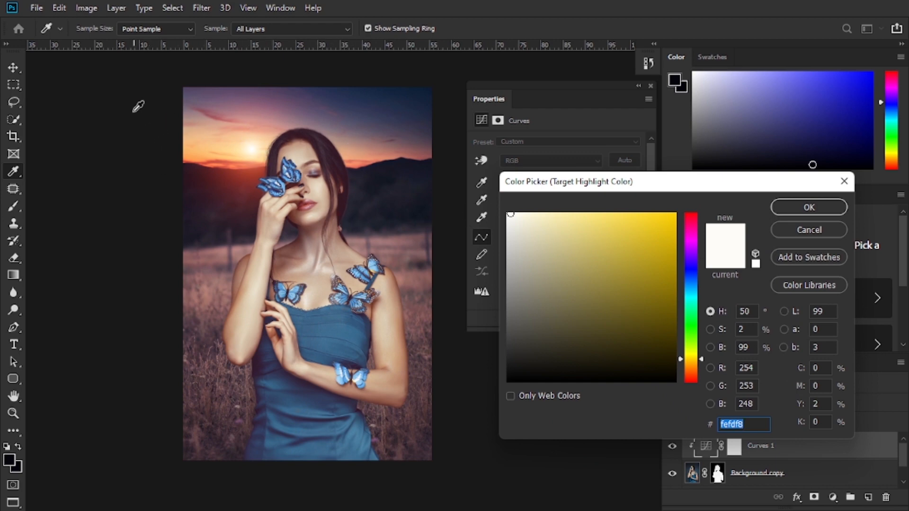
left_click_drag(672, 185, 693, 123)
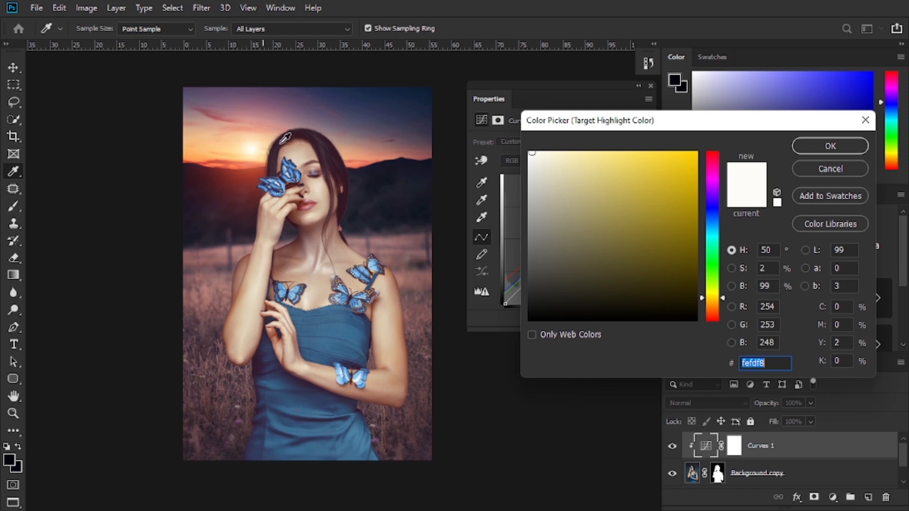
left_click(253, 148)
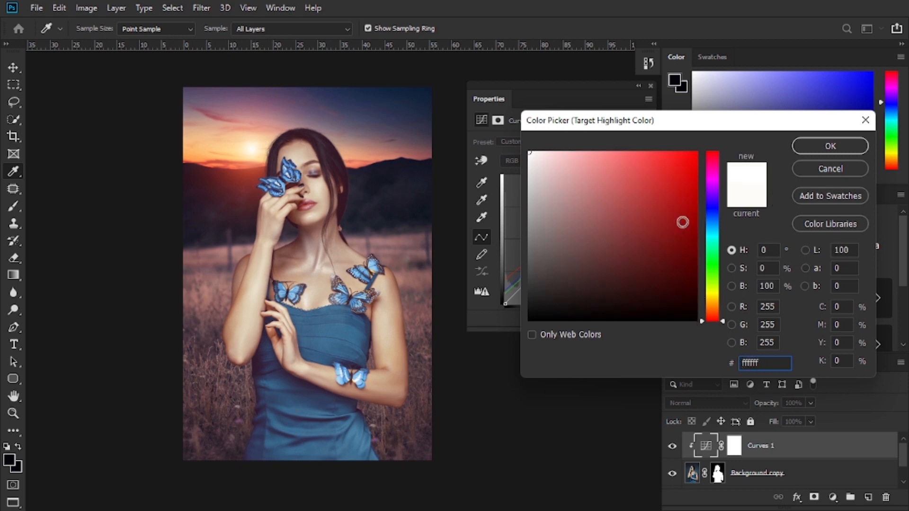
left_click(814, 144)
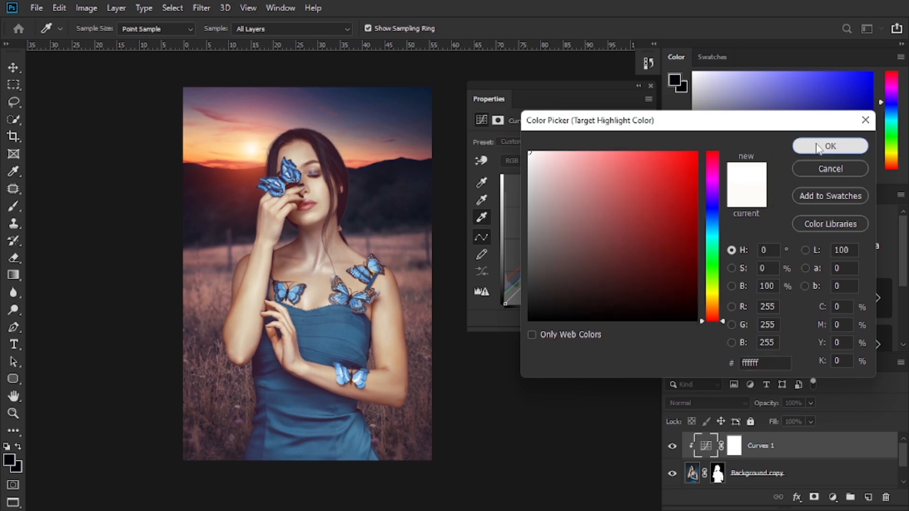
left_click(396, 204)
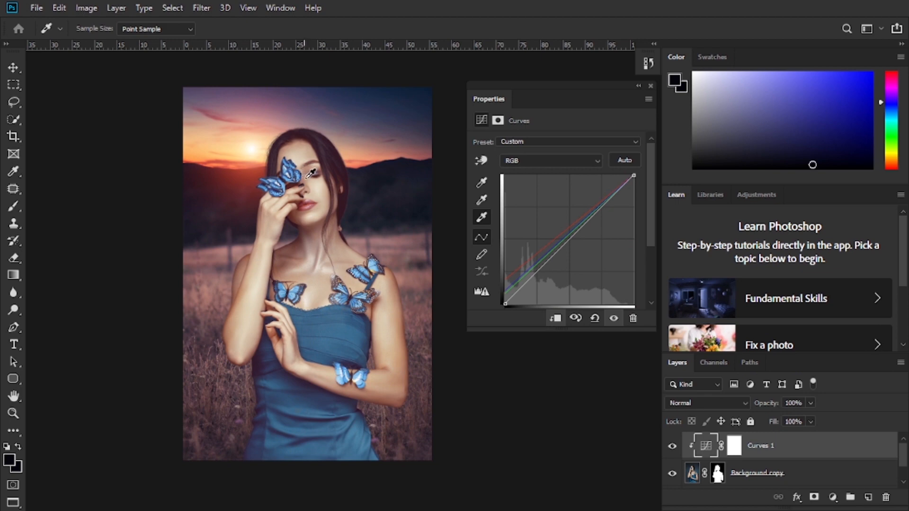
Set the Curves white point by sampling the brightest spots on the butterfly over the woman's eye until her tones look natural.
key("z")
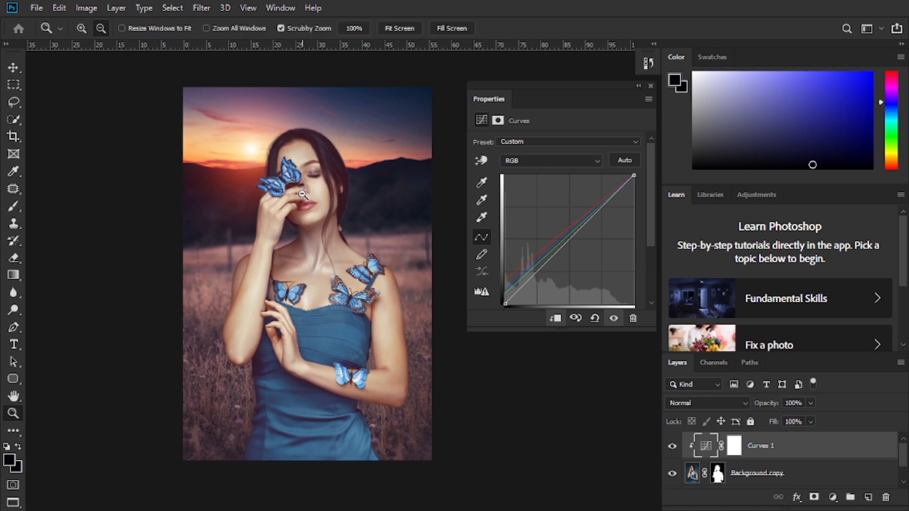
left_click_drag(307, 194, 455, 203)
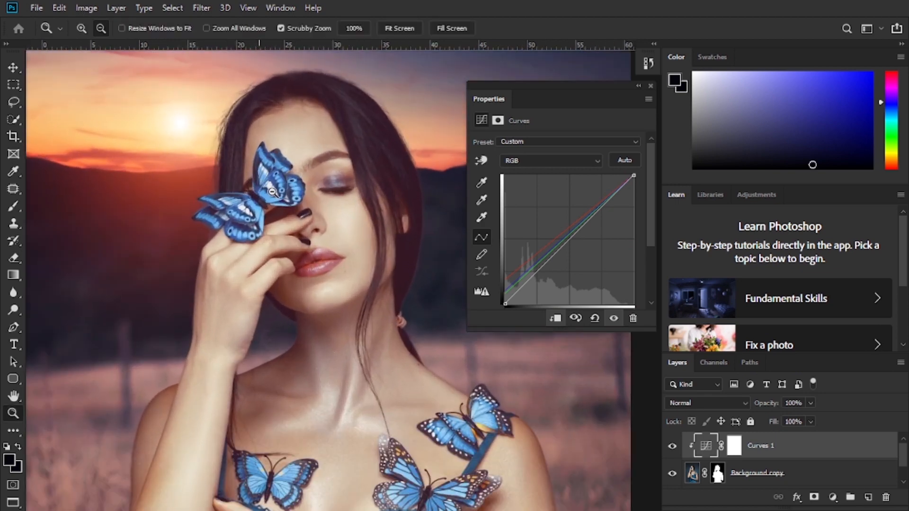
left_click(485, 214)
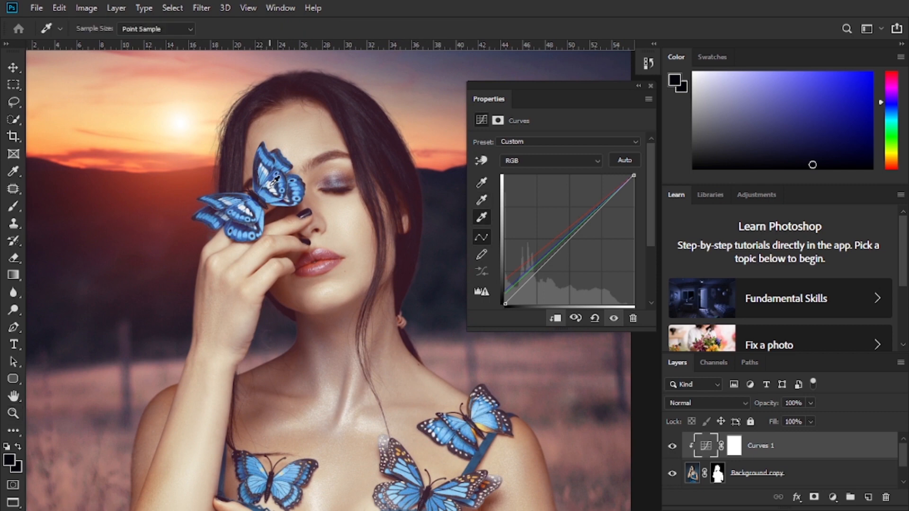
left_click(274, 180)
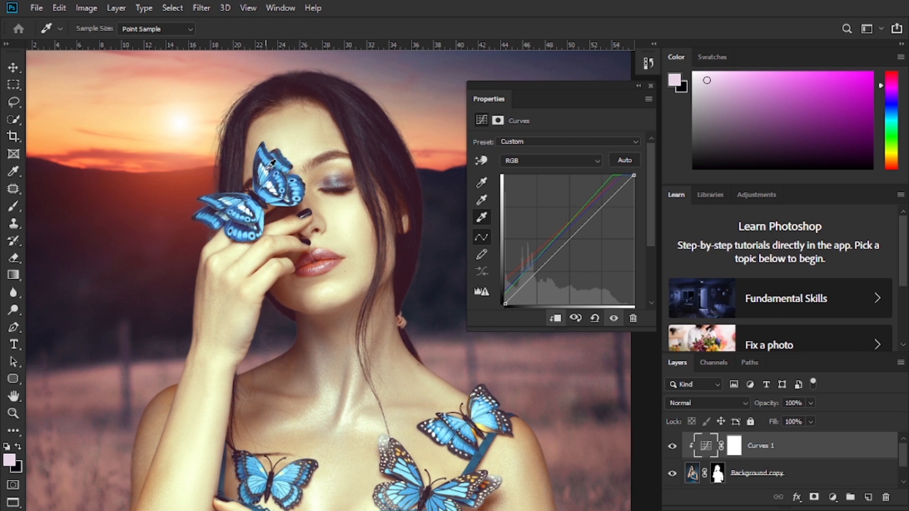
left_click(271, 164)
left_click(279, 185)
left_click(277, 185)
left_click(276, 184)
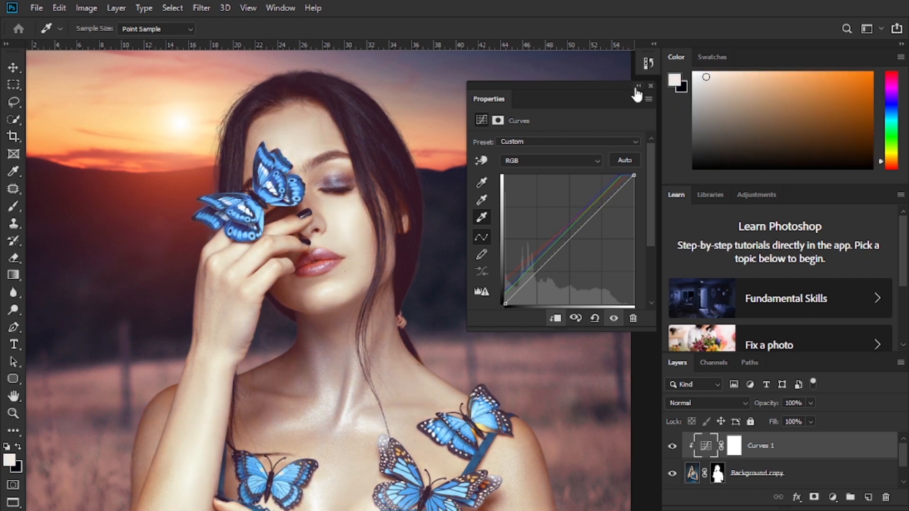
Collapse the Curves properties and compare the whole composite with and without the Curves 1 adjustment.
left_click(638, 86)
key("z")
left_click(348, 217, "alt")
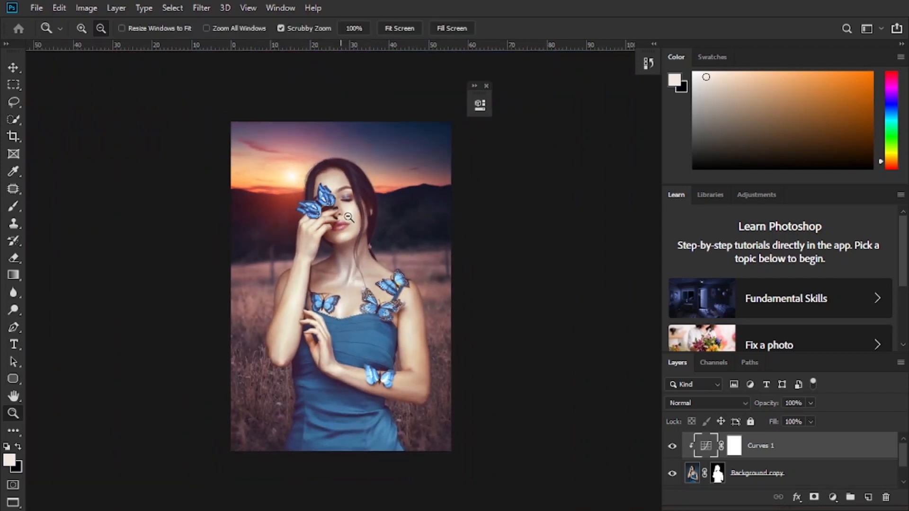
left_click_drag(349, 217, 355, 239)
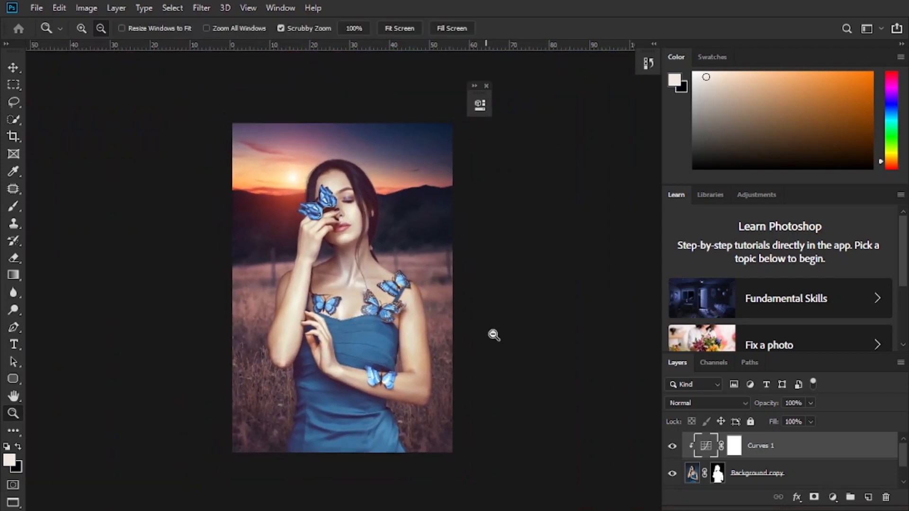
left_click_drag(493, 335, 497, 335)
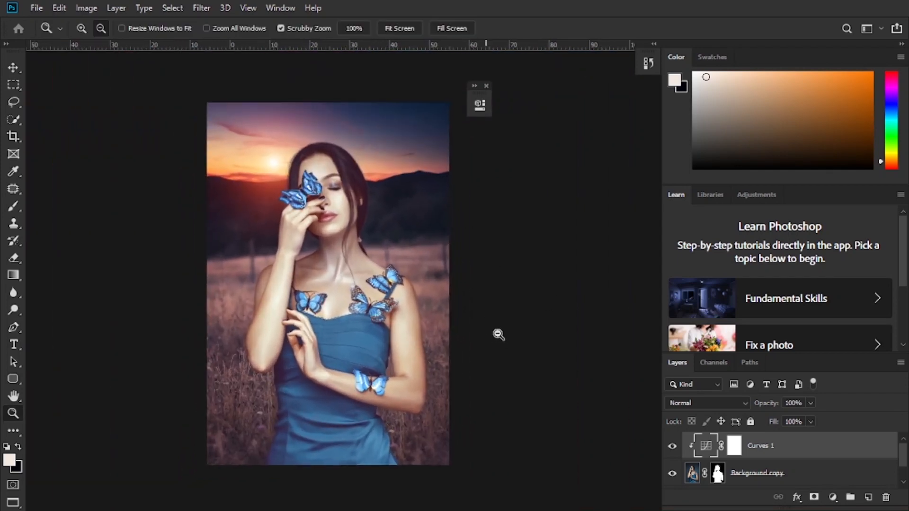
left_click(671, 447)
left_click(671, 448)
left_click(671, 447)
left_click(671, 448)
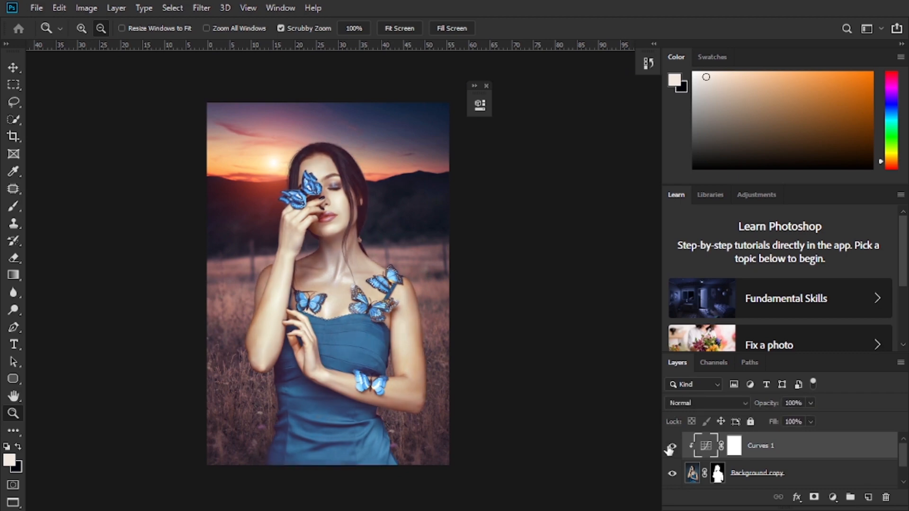